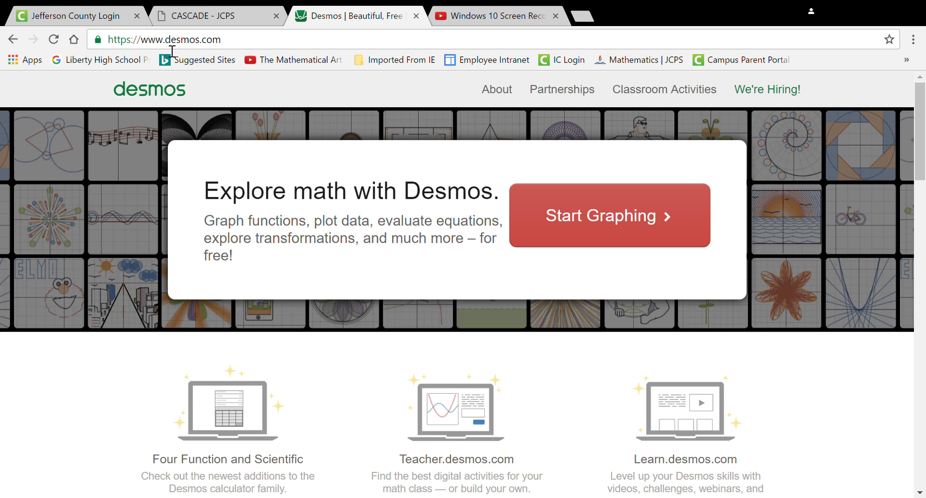
- Open the Desmos graphing calculator and sign in to the existing account with the saved credentials
drag(223, 42, 143, 43)
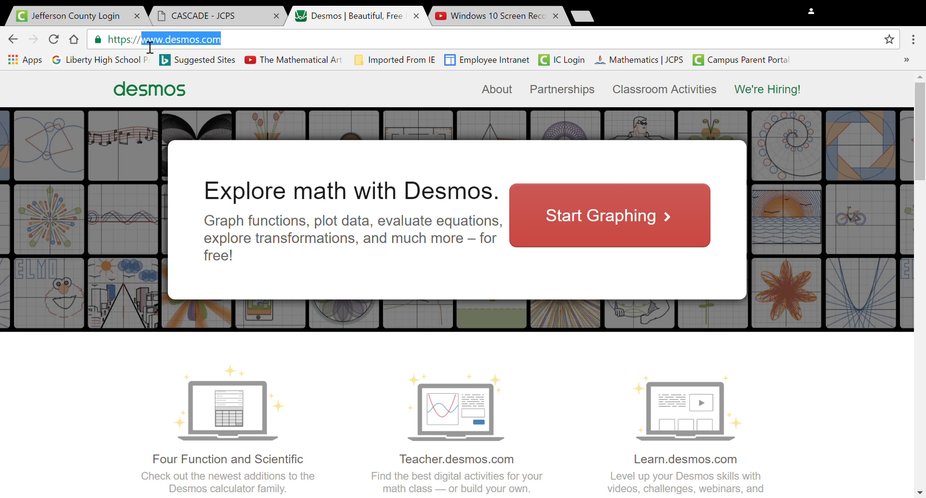
click(614, 212)
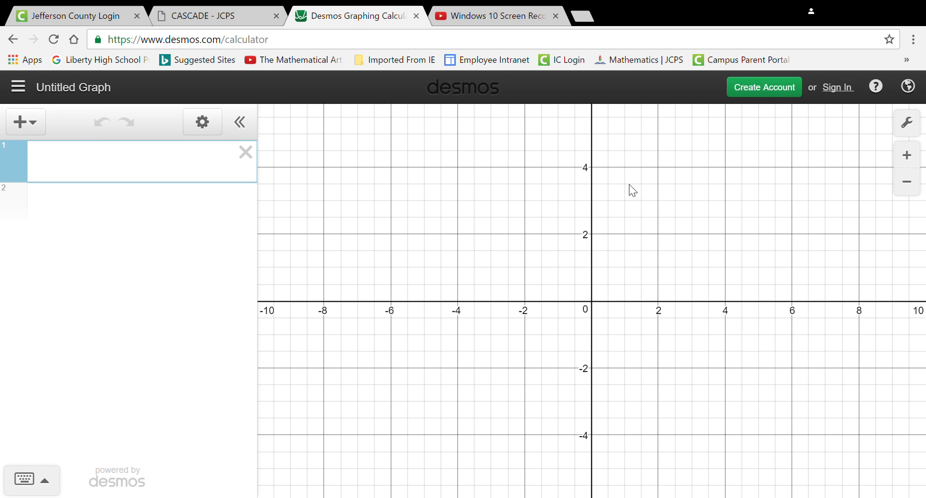
click(760, 91)
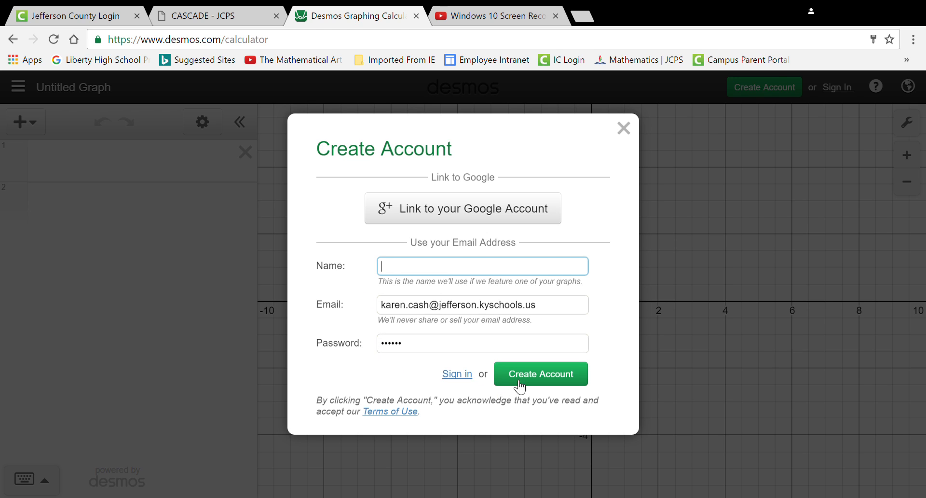
click(462, 377)
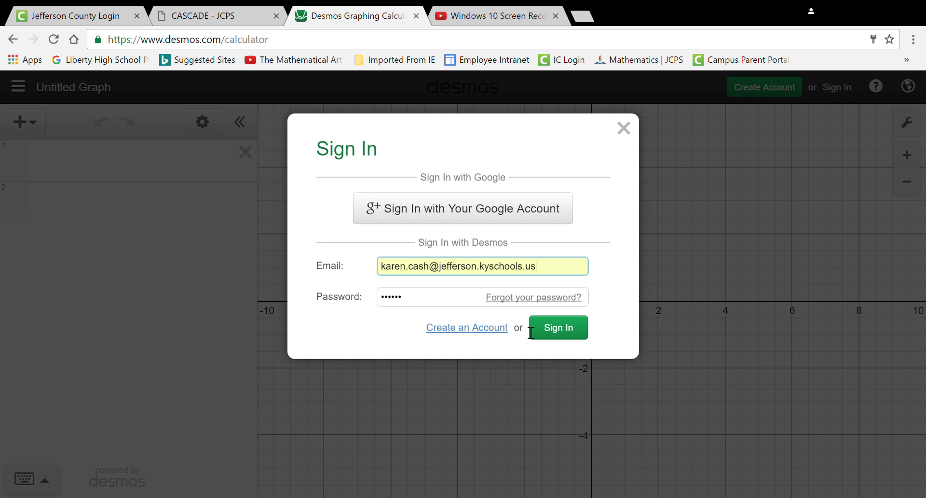
click(550, 328)
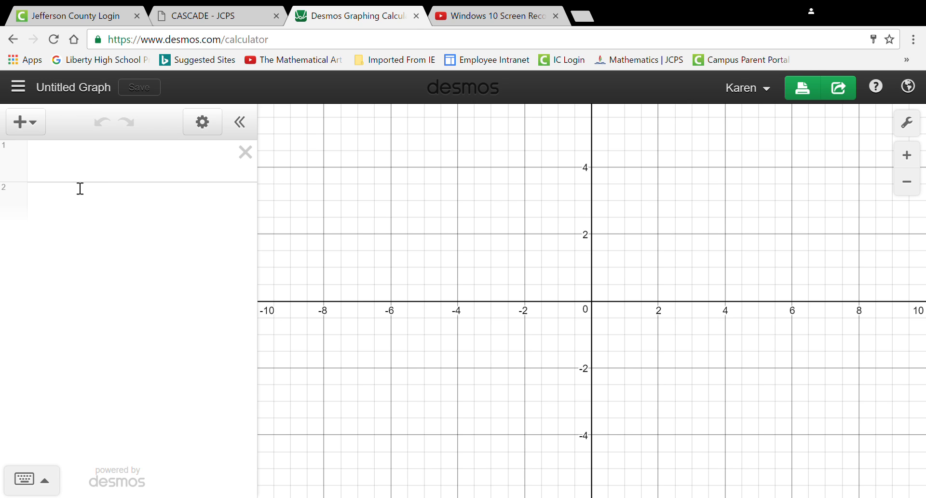
- Graph the circle x² + y² = 9 in the first expression line
click(93, 166)
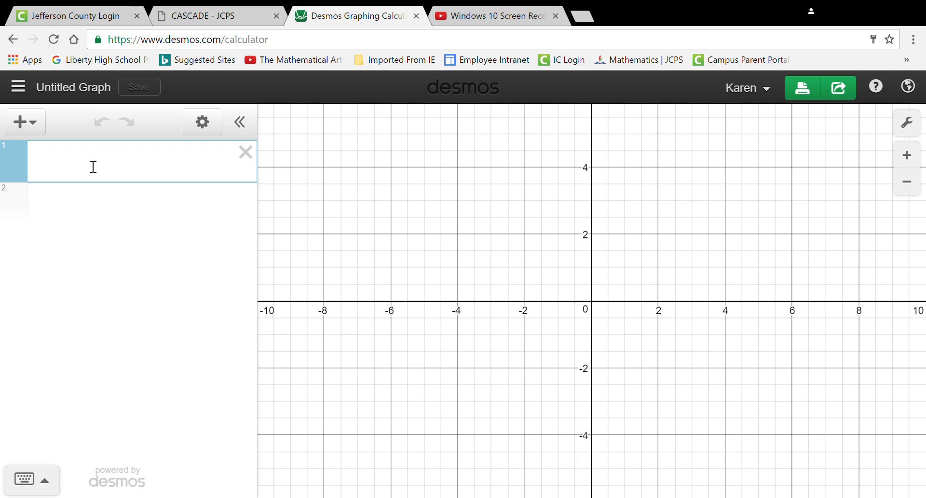
text(x)
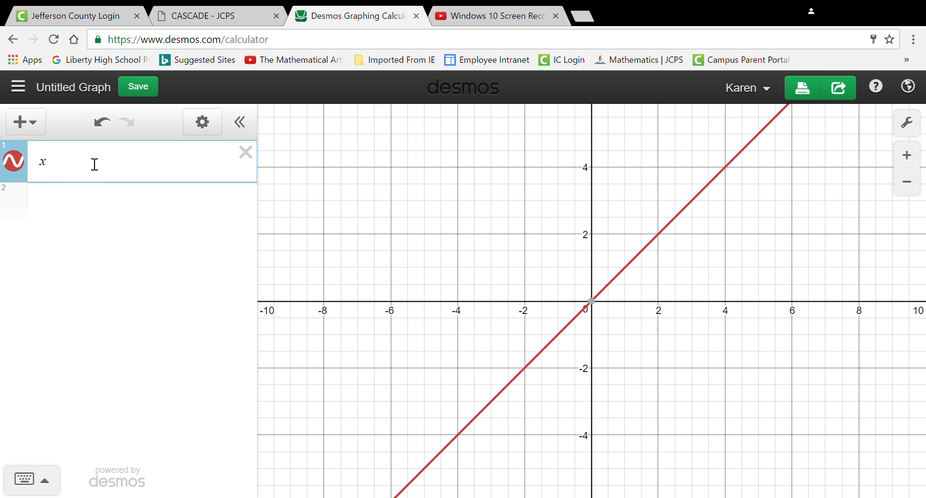
click(45, 479)
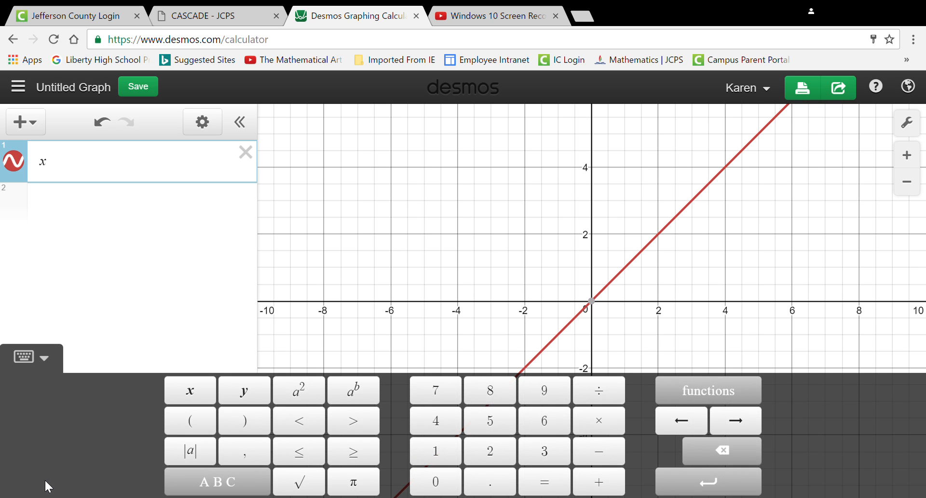
click(311, 399)
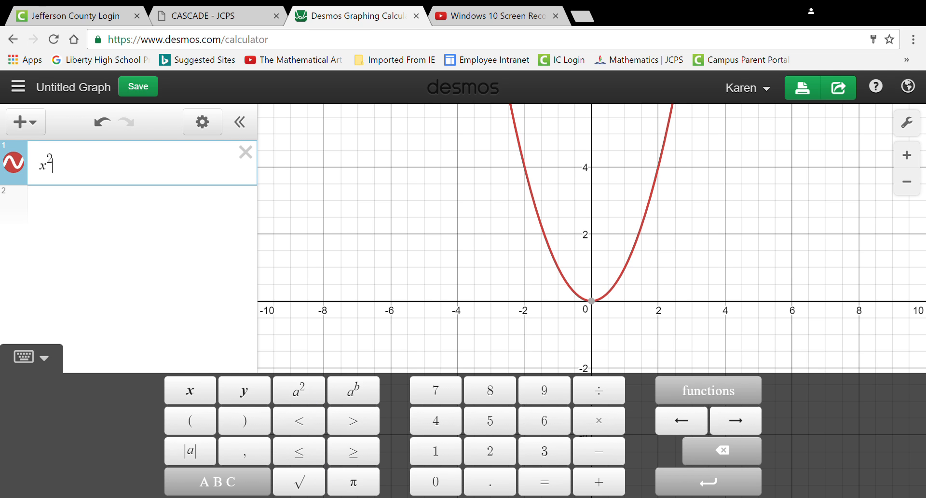
click(611, 485)
click(243, 392)
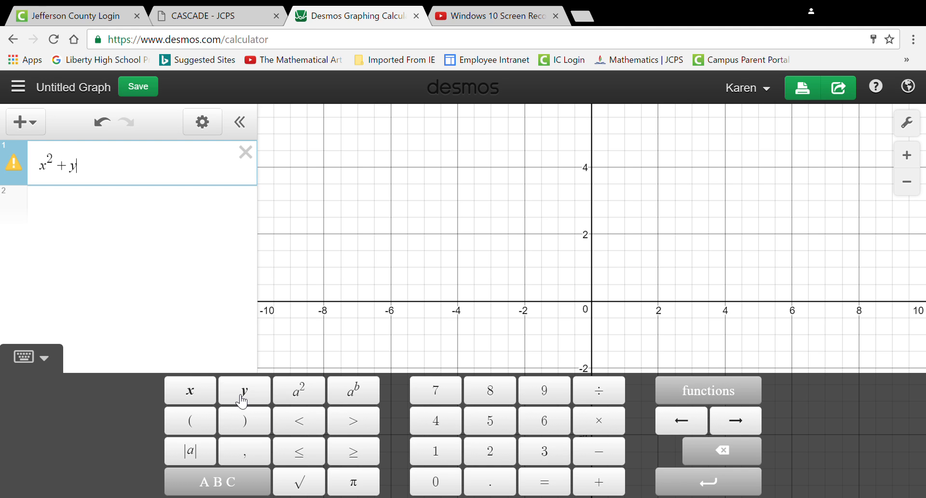
click(304, 401)
click(553, 395)
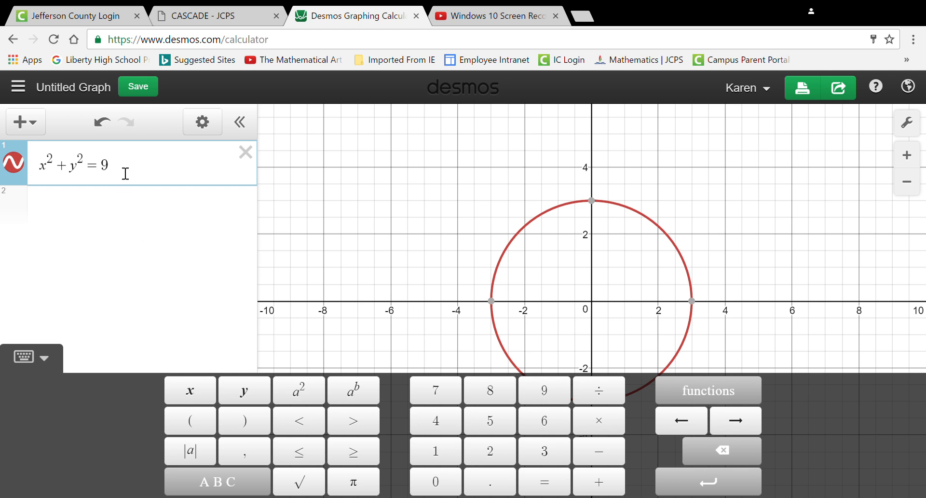
- Change the circle's x term to (x − 3)² so the equation reads (x − 3)² + y² = 9
click(45, 169)
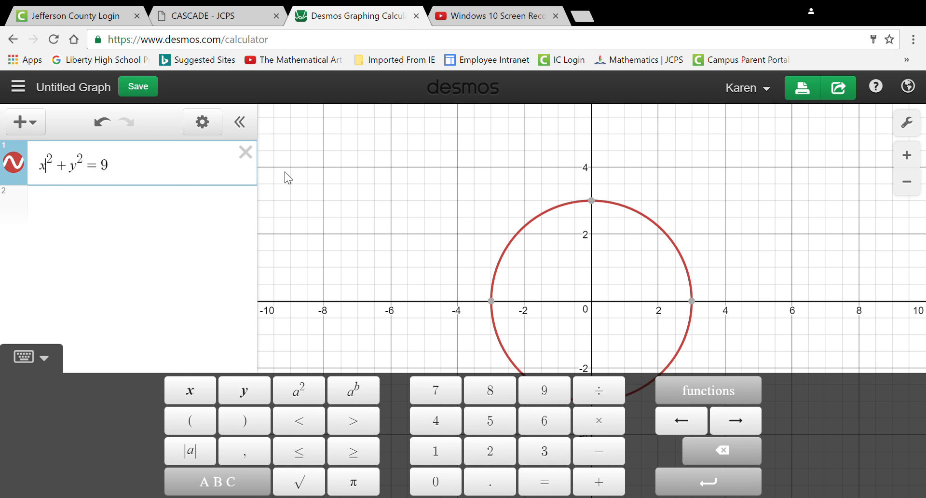
click(43, 169)
text(()
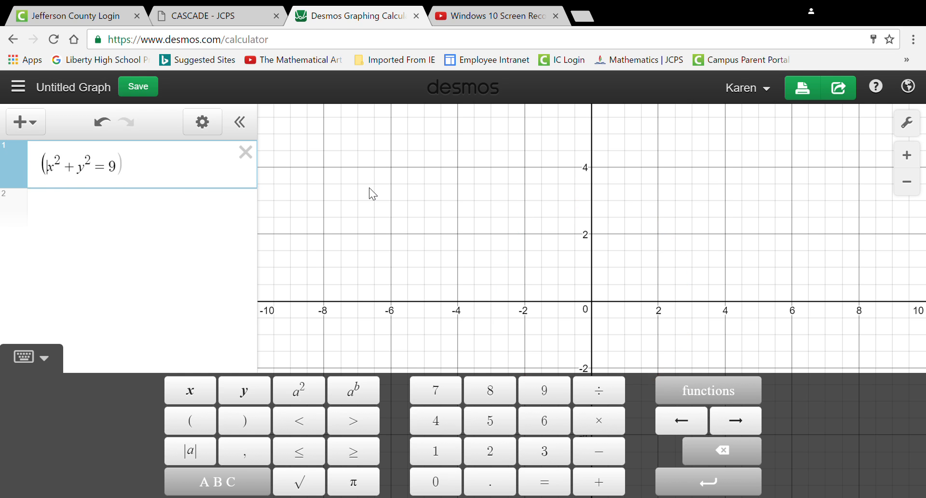
double_click(62, 172)
click(62, 171)
text(-3)
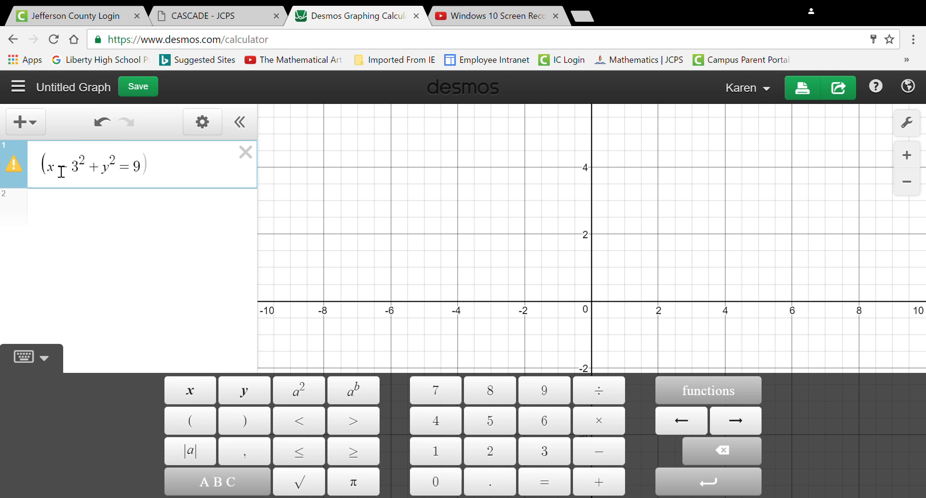
text())
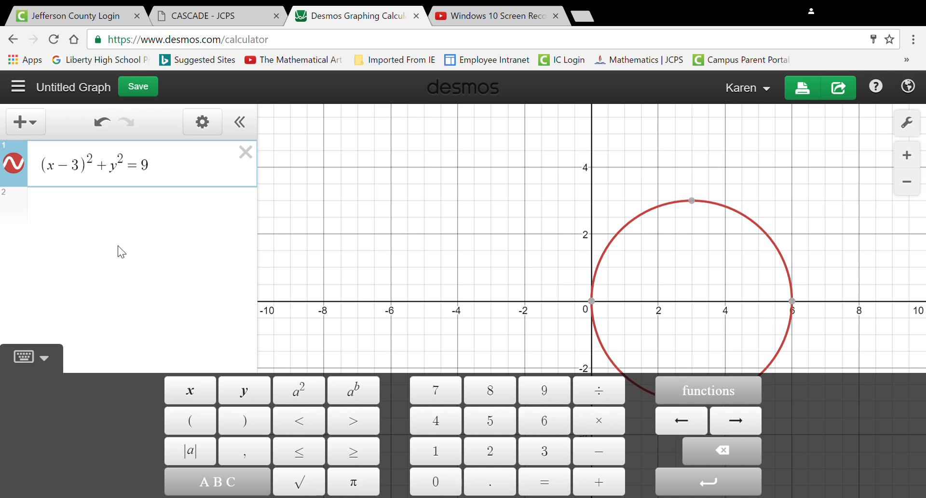
- Change the circle's y term to (y + 2)² and hide the on-screen keypad
click(115, 171)
text((y)
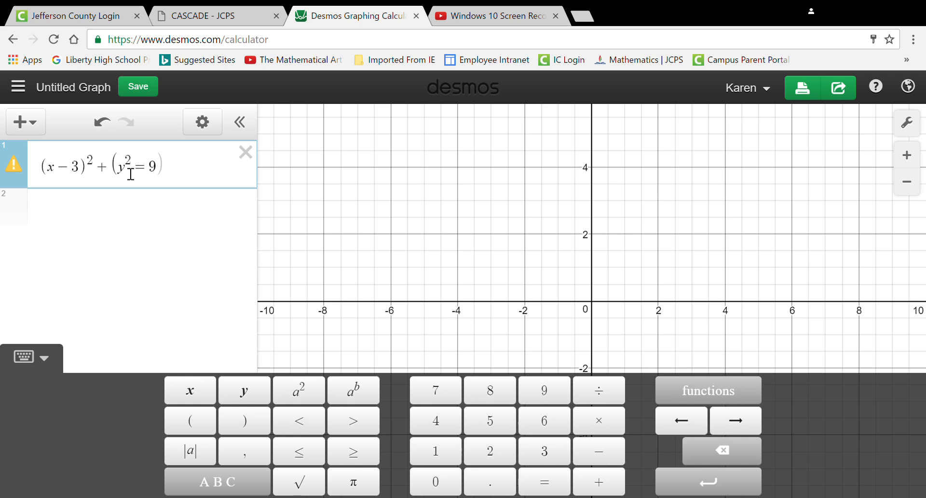
text(-2)
click(131, 174)
key(Delete)
text(+2)
key(Right)
text())
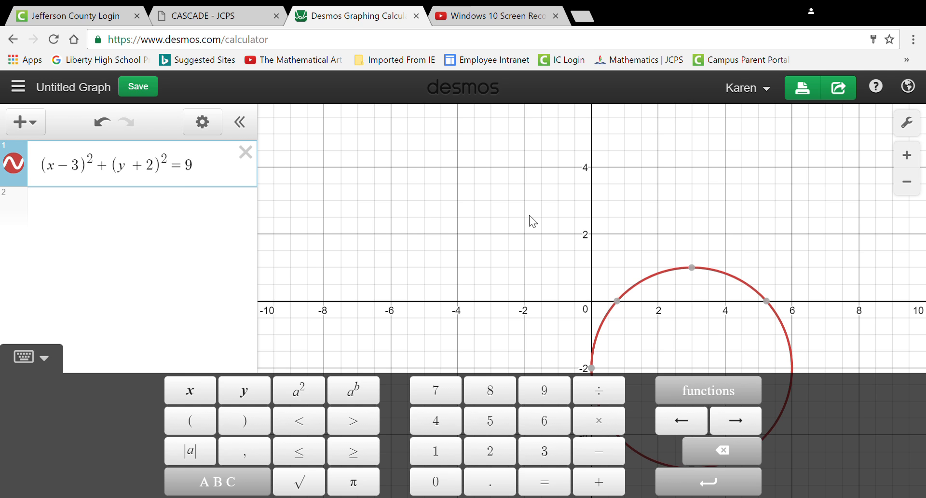
click(51, 358)
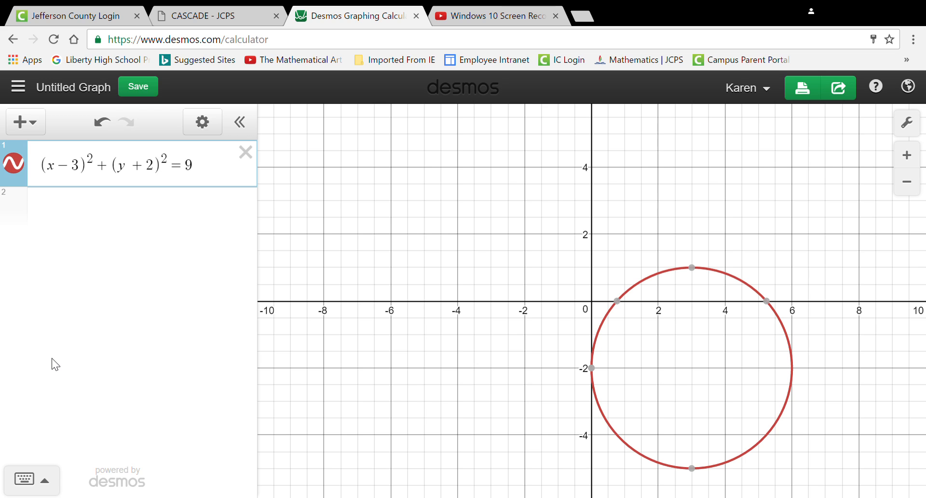
- Switch the sign in the circle's y term so it reads (y − 2)²
click(150, 170)
key(BackSpace)
text(-)
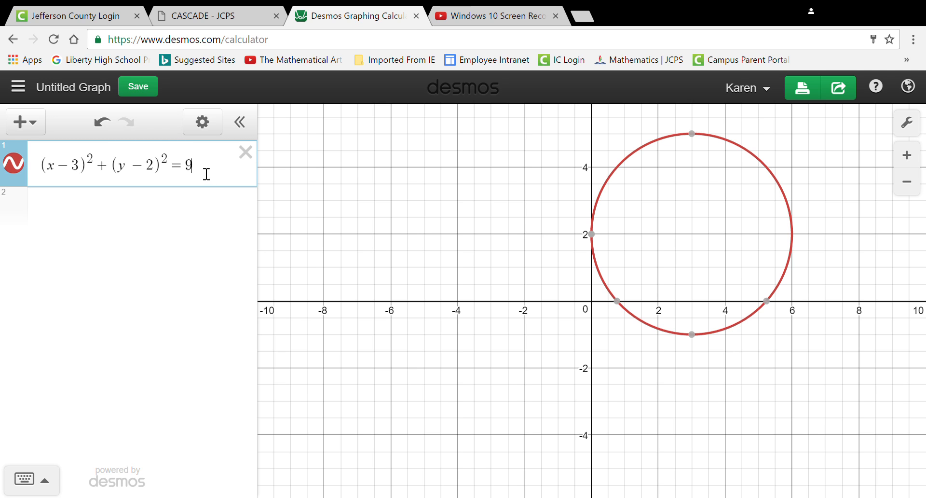
- Graph the parabola (x − 3)² in the second expression line
drag(207, 171, 78, 179)
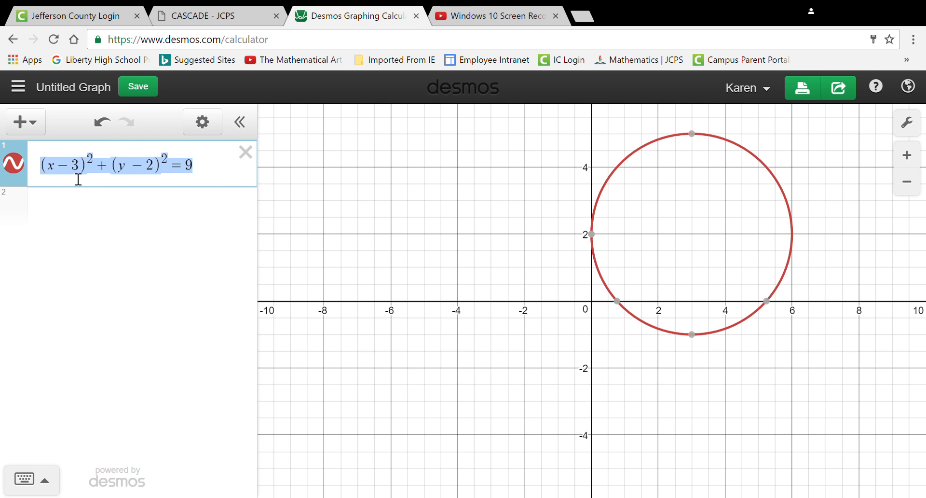
click(90, 208)
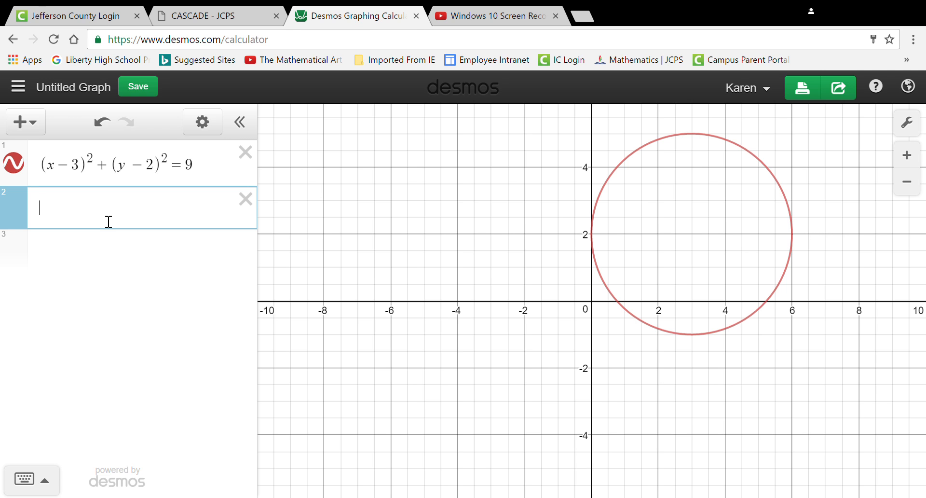
text(x)
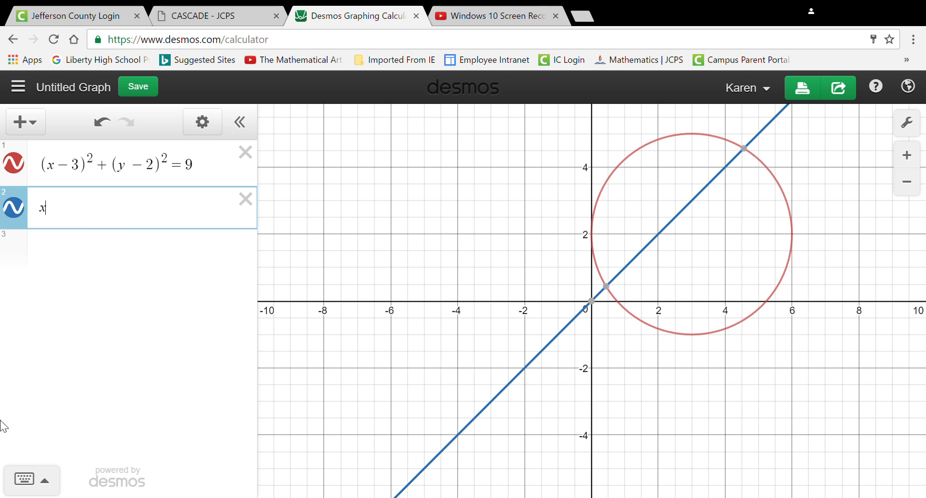
click(44, 479)
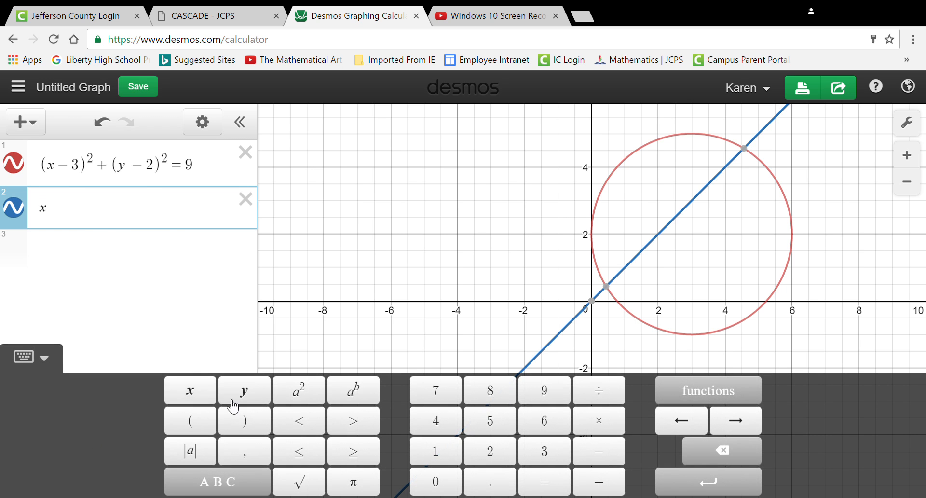
click(303, 396)
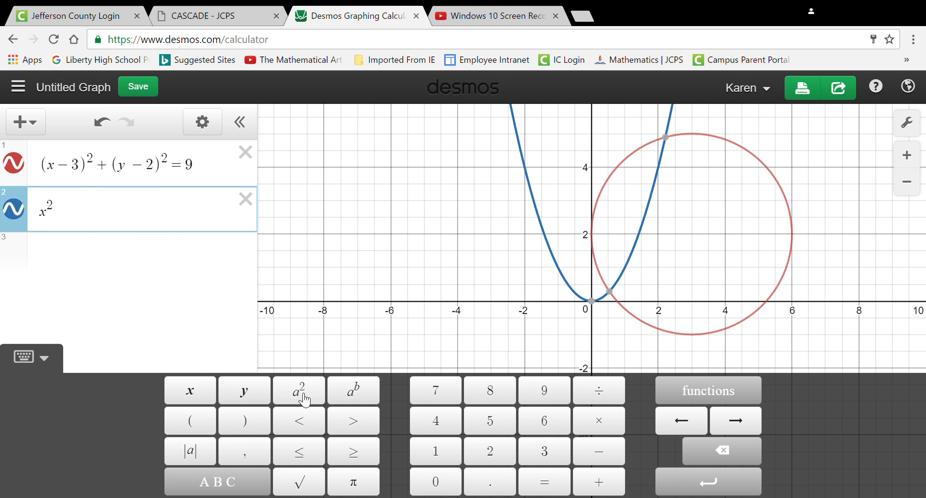
click(47, 219)
text(()
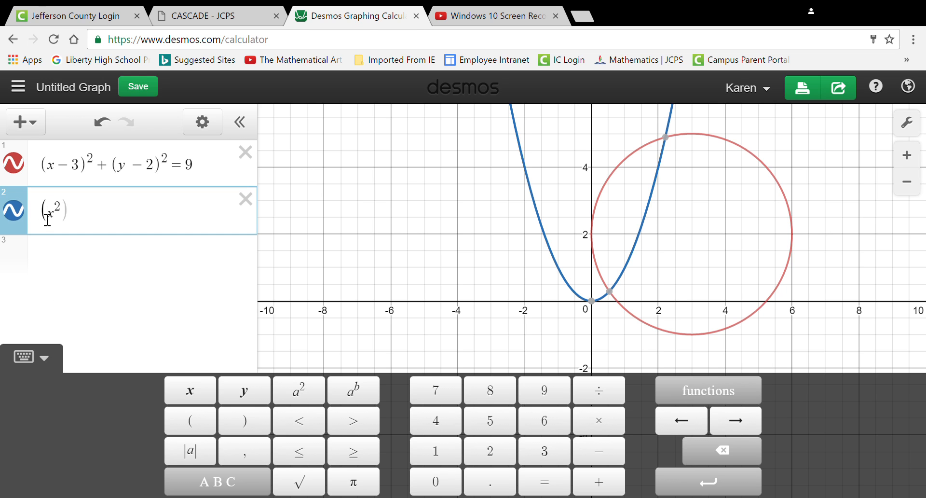
key(Right)
text(-)
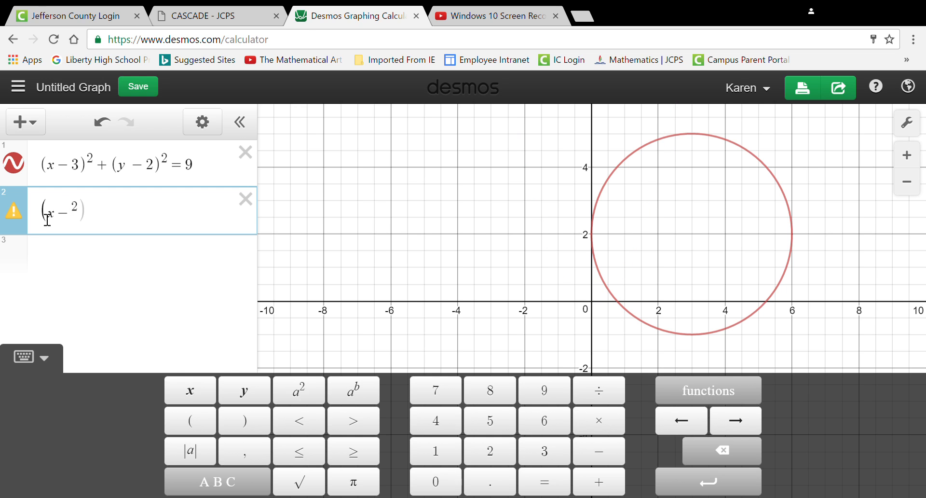
text(3))
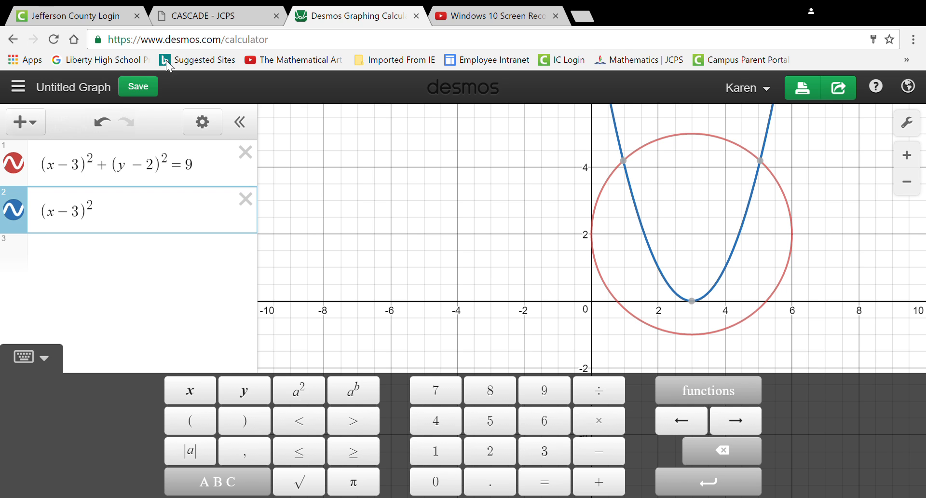
click(660, 269)
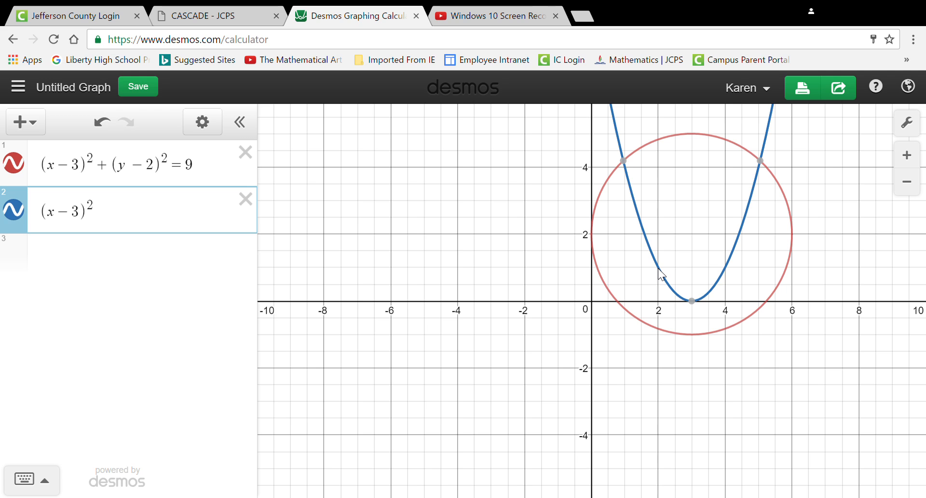
- Rewrite the parabola's expression as y = (x − 3)² and append empty curly braces for a restriction
click(170, 222)
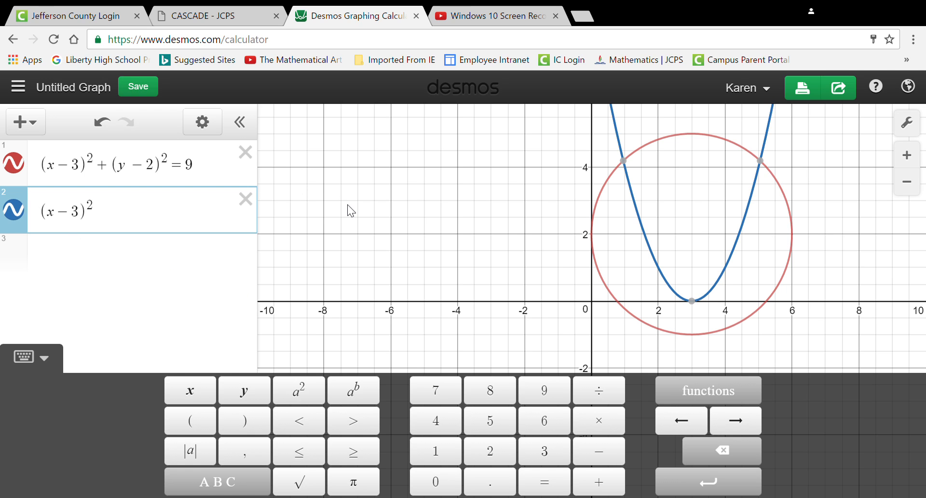
text(Y)
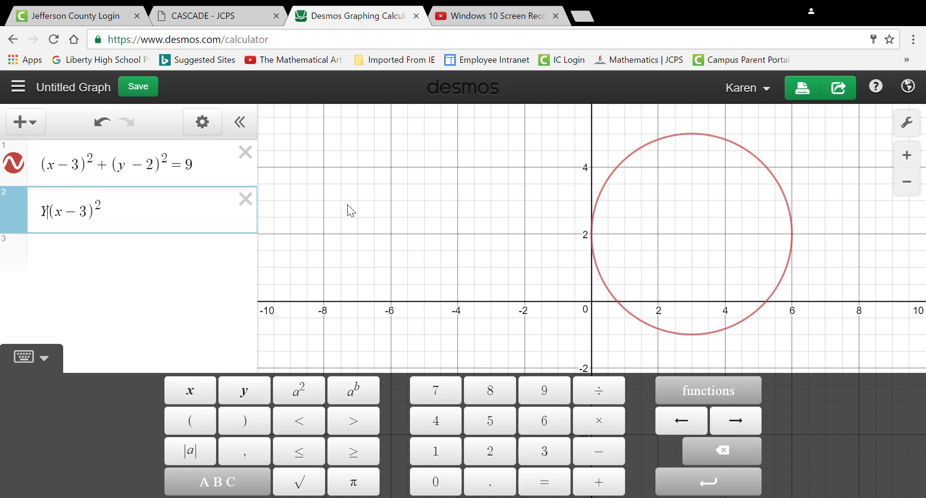
key(BackSpace)
text(y)
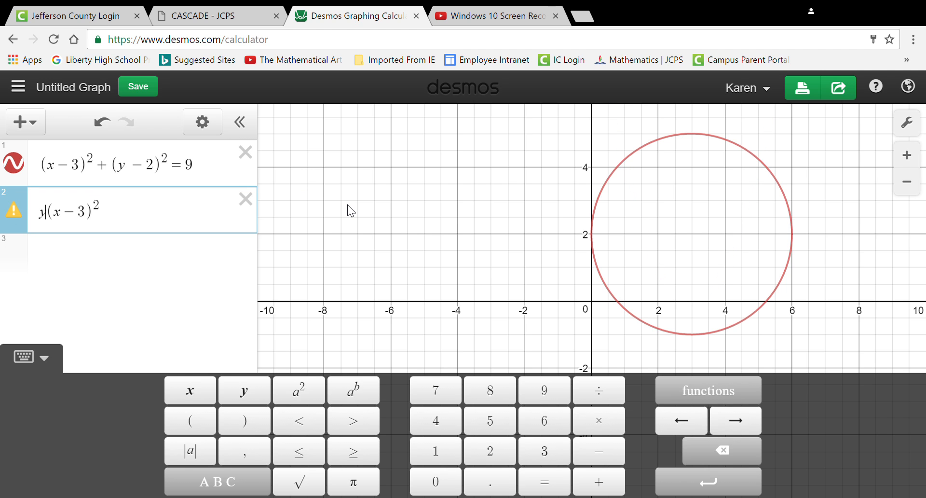
text(=)
click(177, 223)
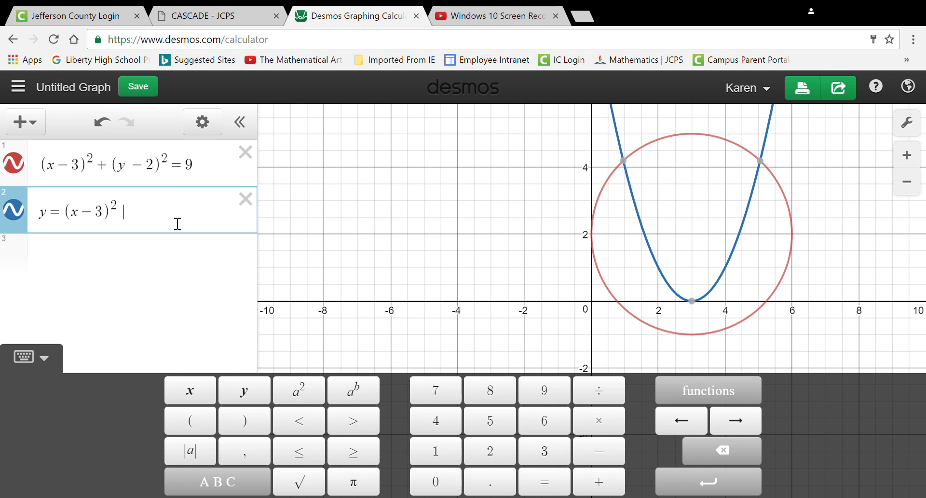
text({)
- Check the coordinates of the parabola's points near x = 2 and x = 4
click(658, 267)
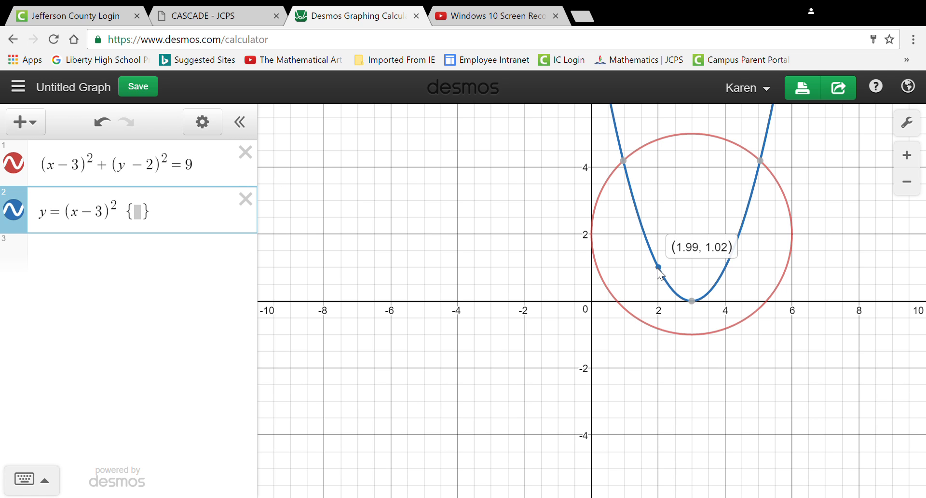
drag(660, 273, 659, 273)
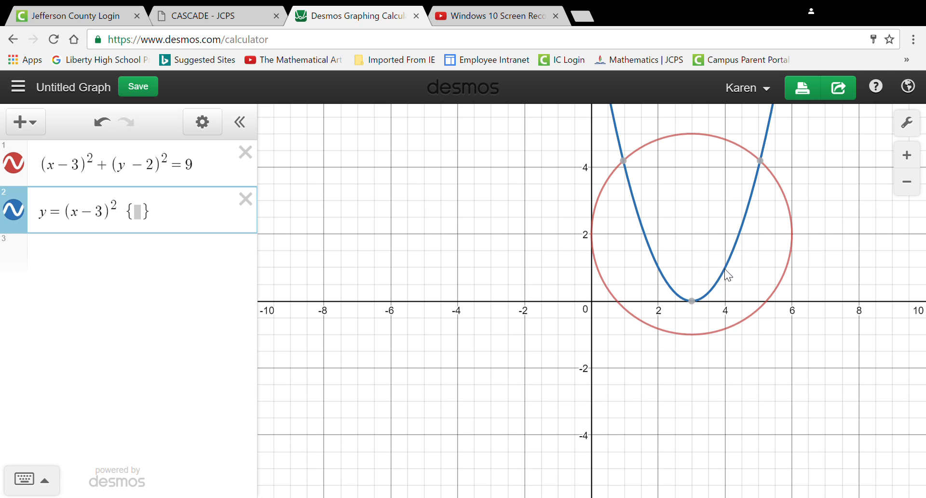
click(724, 267)
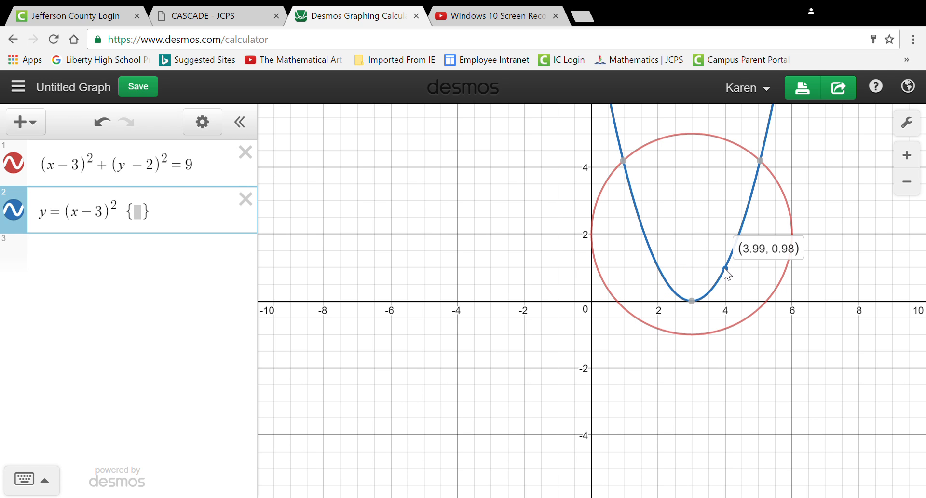
- Restrict the parabola to the domain 2 ≤ x ≤ 4 inside its curly braces
click(170, 256)
text(2)
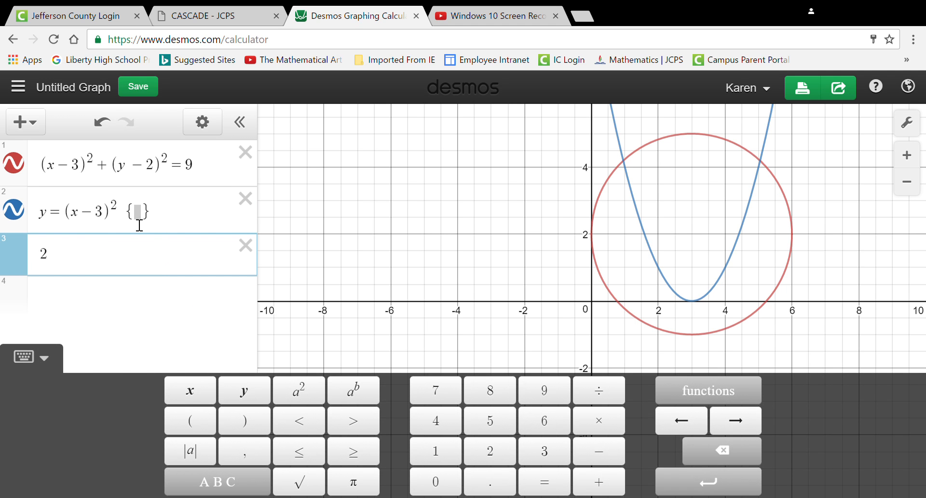
key(BackSpace)
click(140, 221)
text(2)
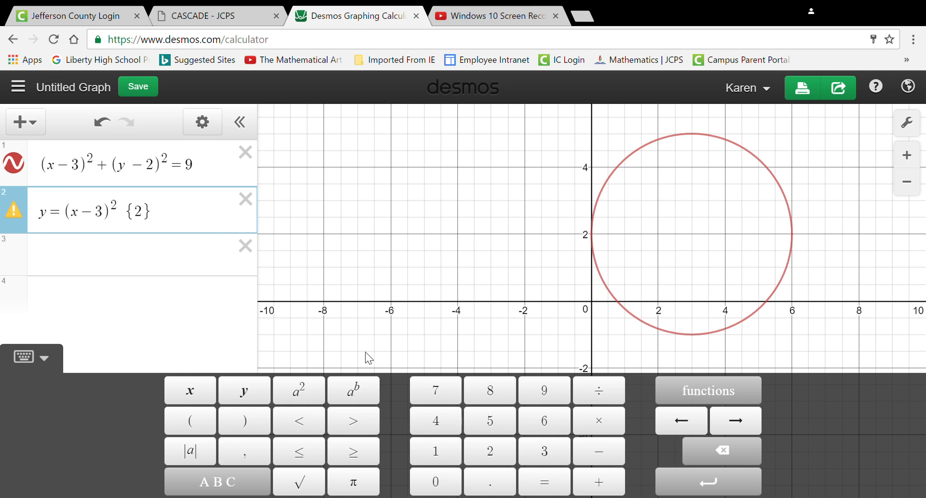
click(302, 458)
text(x)
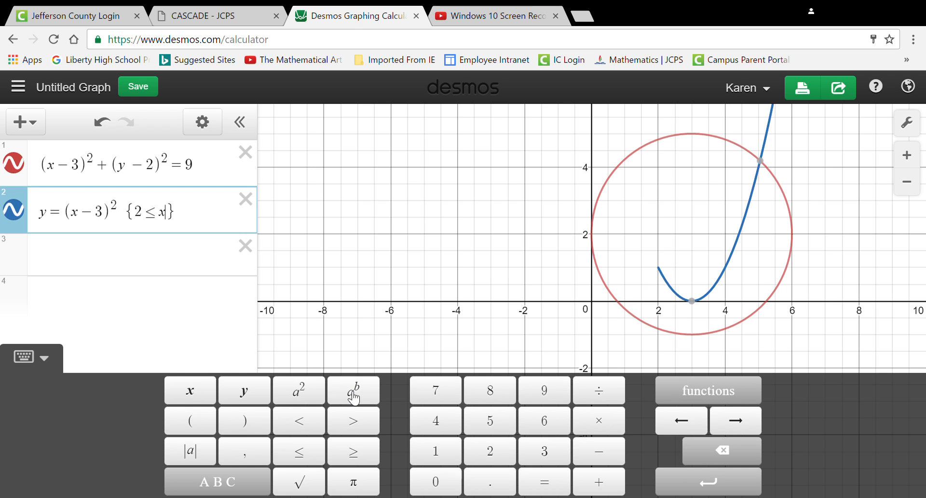
click(320, 459)
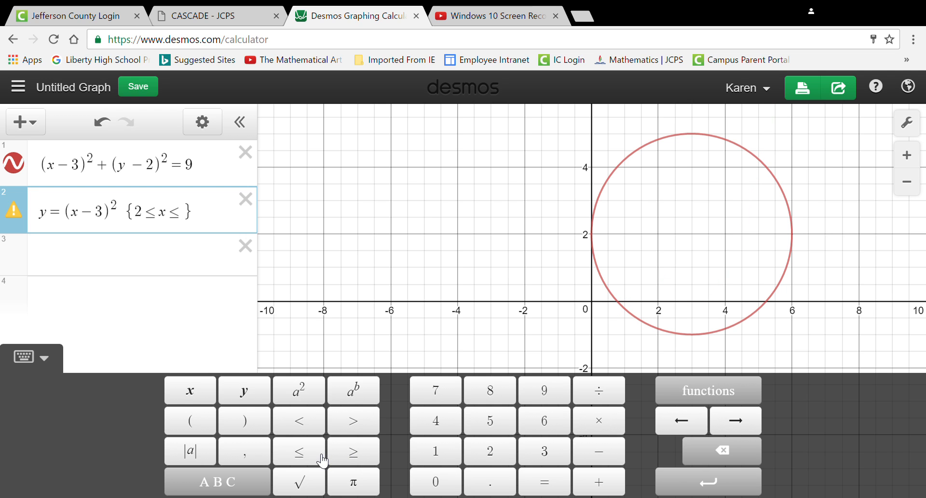
text(4)
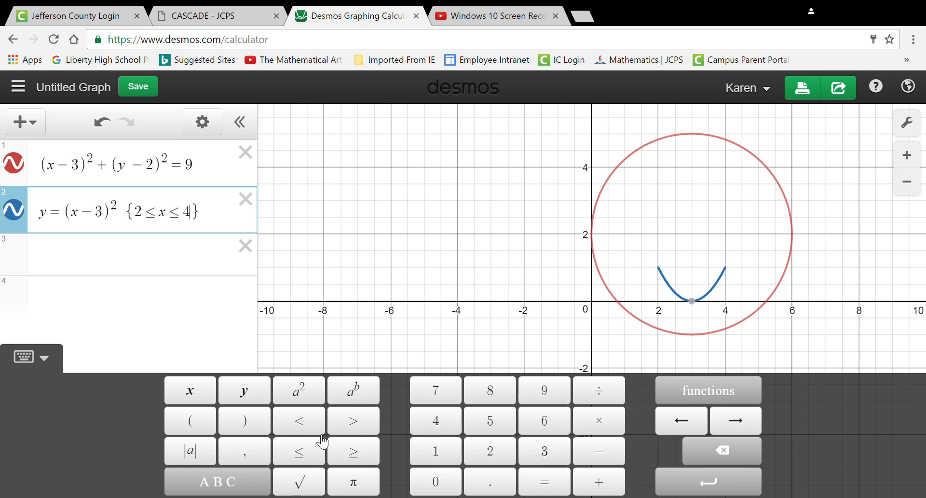
click(210, 269)
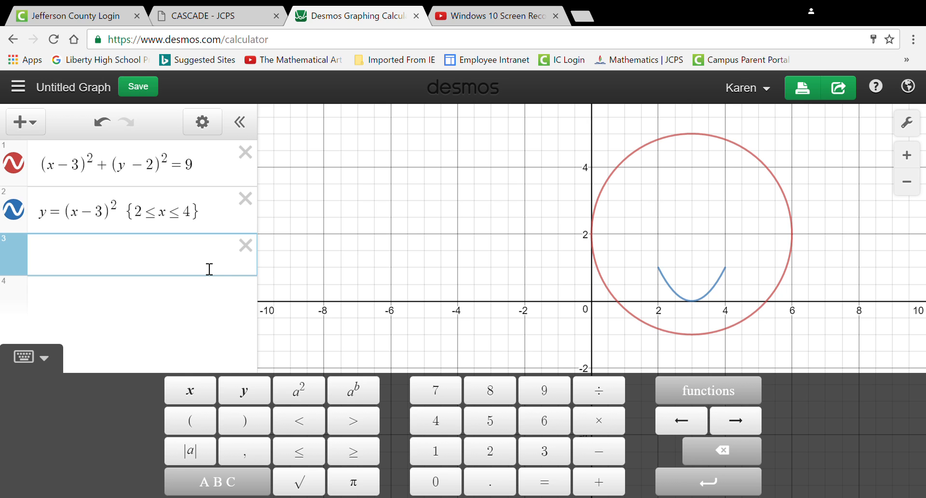
- Widen the parabola's domain restriction to 1 ≤ x ≤ 5
click(146, 218)
key(BackSpace)
text(1)
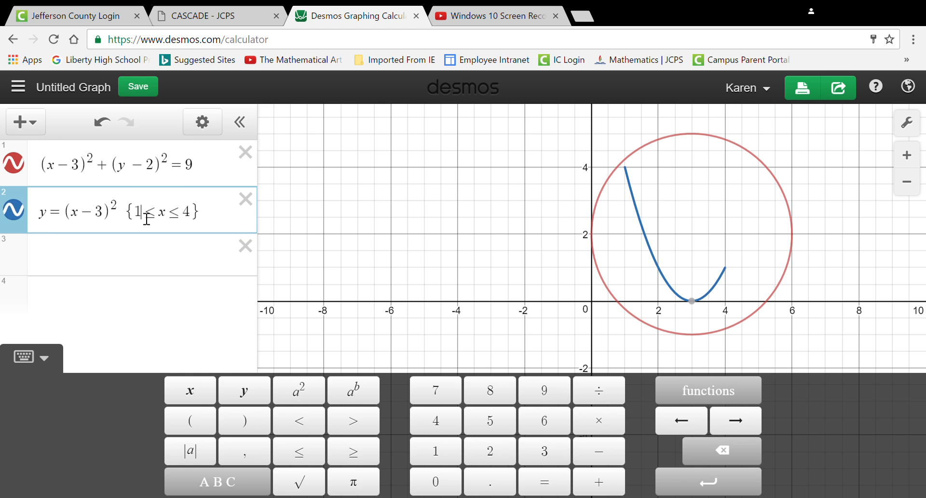
click(195, 220)
key(BackSpace)
text(5)
- Set the parabola's domain restriction to 2 ≤ x ≤ 4
click(148, 219)
key(BackSpace)
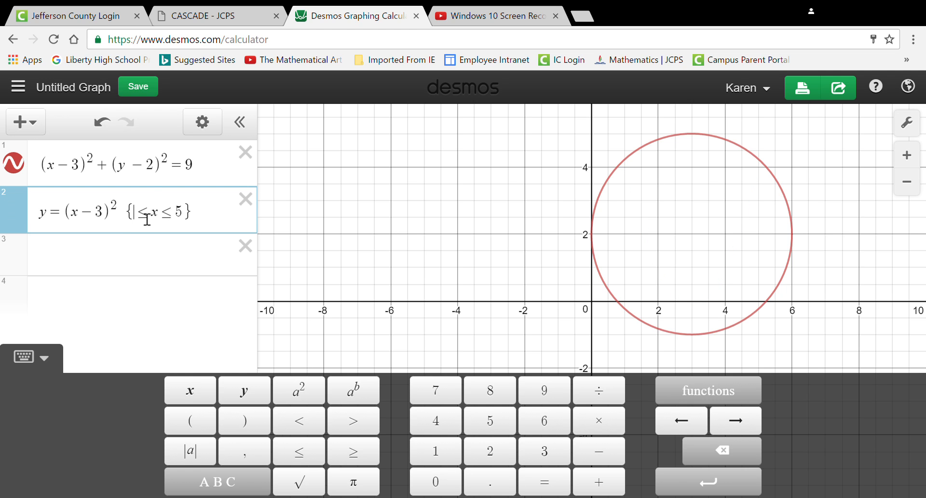
text(2)
click(196, 219)
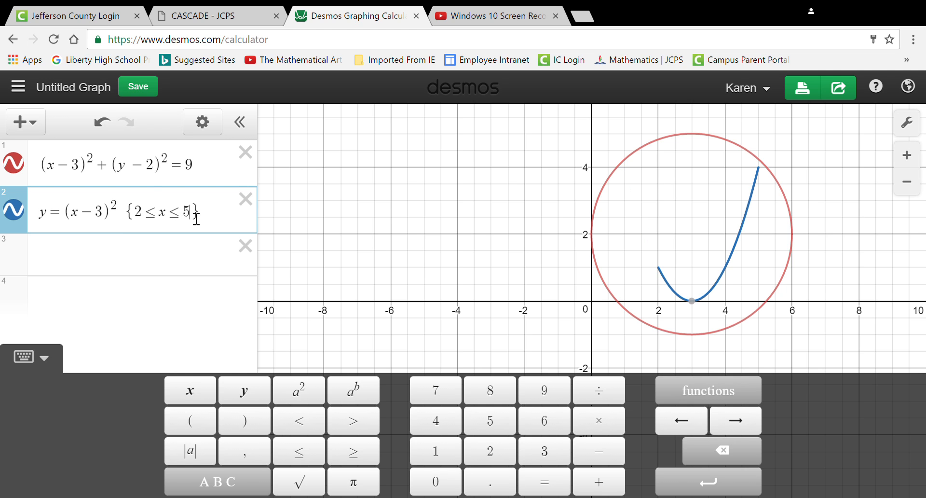
key(BackSpace)
text(4)
click(86, 267)
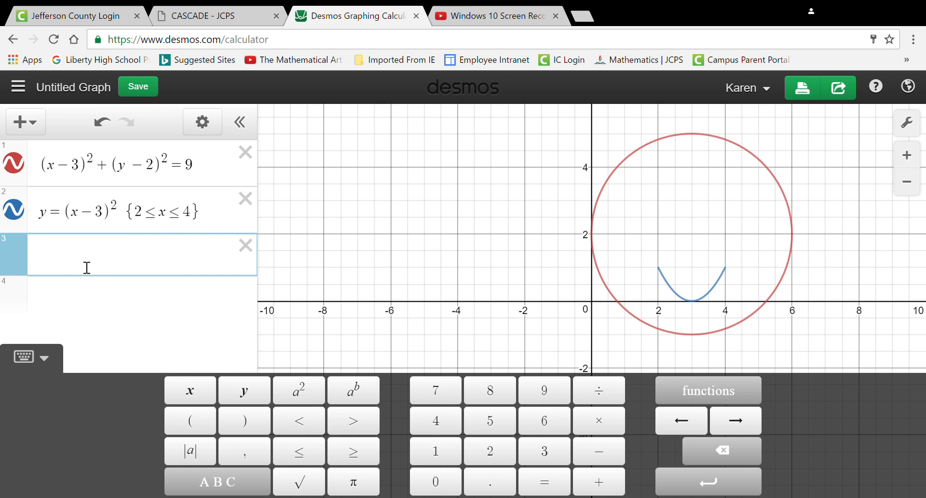
- Try graphing x² and x³ in the third expression line, clearing it at the end
text(x)
click(309, 390)
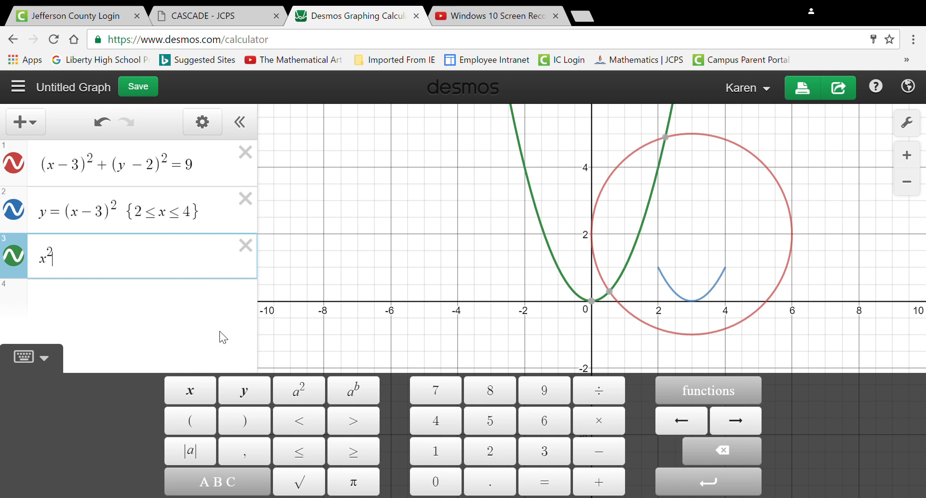
key(BackSpace)
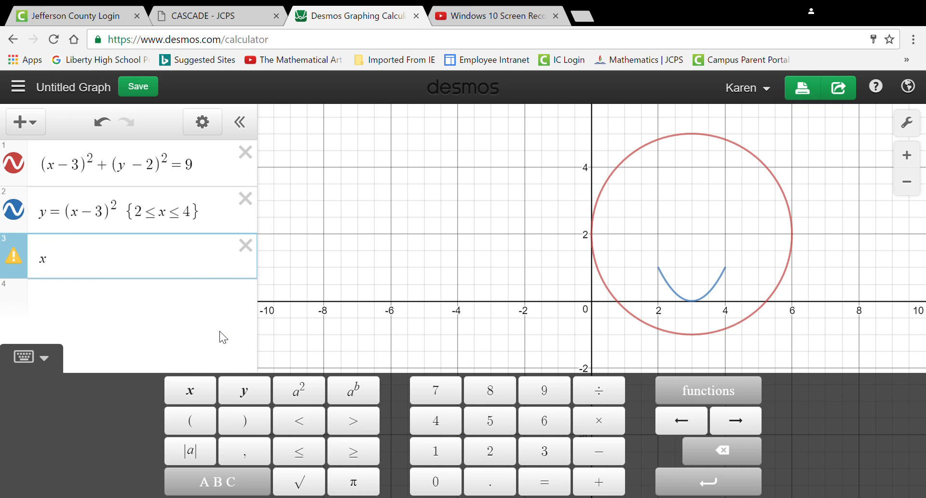
text(3)
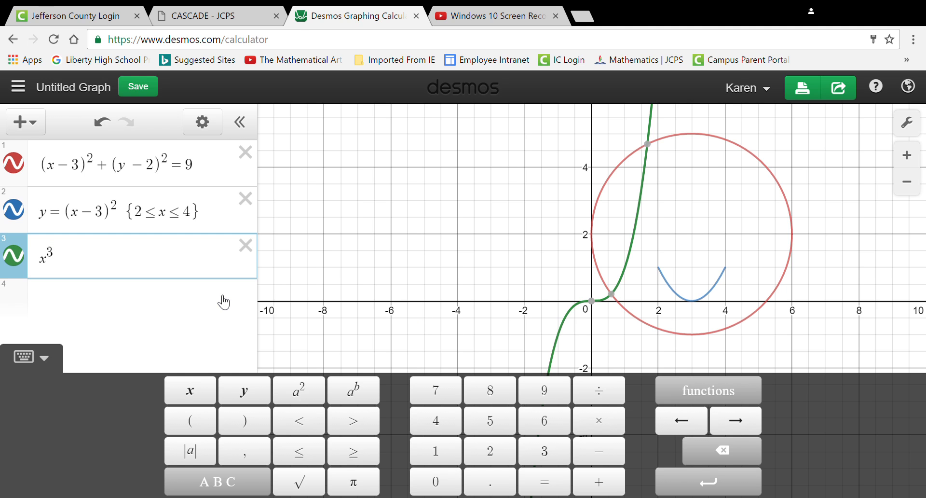
key(BackSpace)
key(BackSpace)
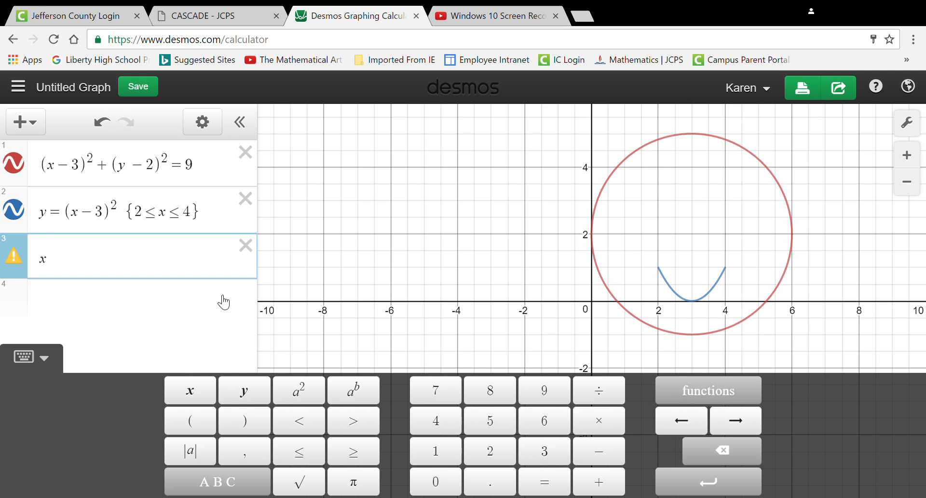
key(BackSpace)
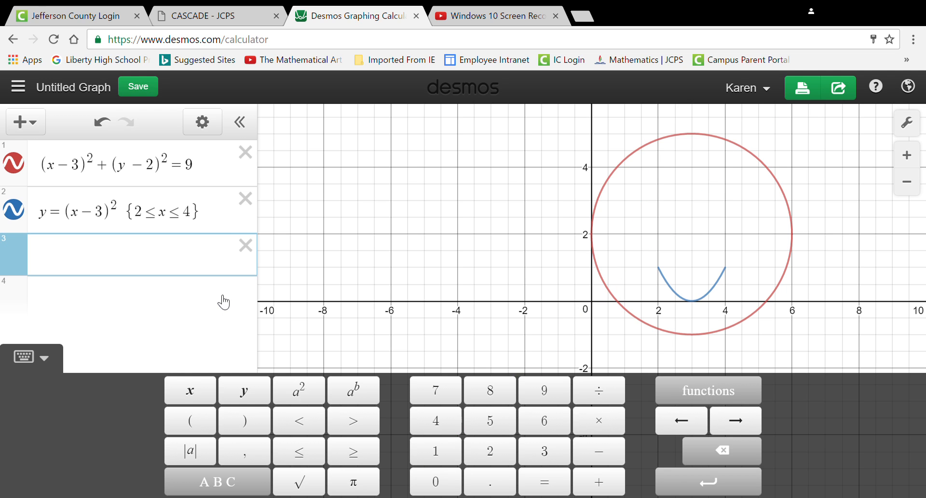
- Graph the factored quadratic (x − 2)(x − 3) in the third expression line
text((x=)
key(BackSpace)
text(-2)
key(Right)
text((x-3)
click(223, 302)
text(()
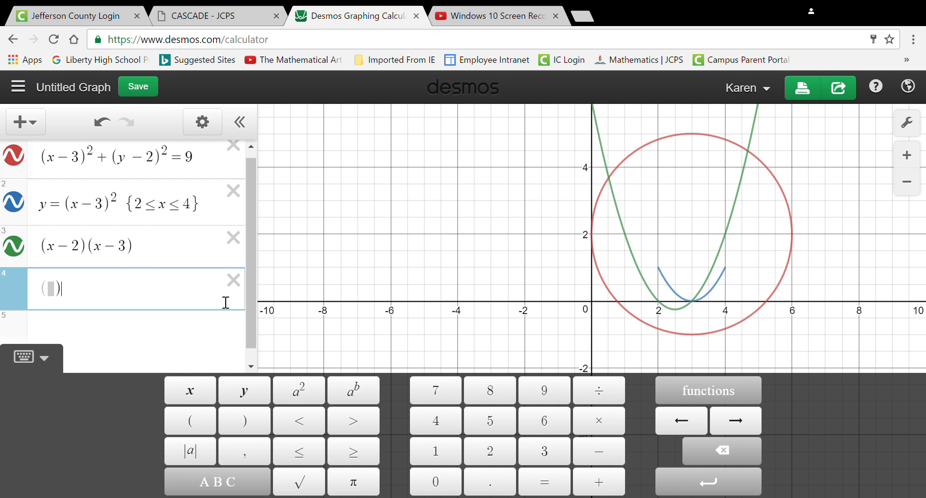
- Extend the factored expression to (x − 2)(x − 3)(x + 4)(x + 1)
click(157, 249)
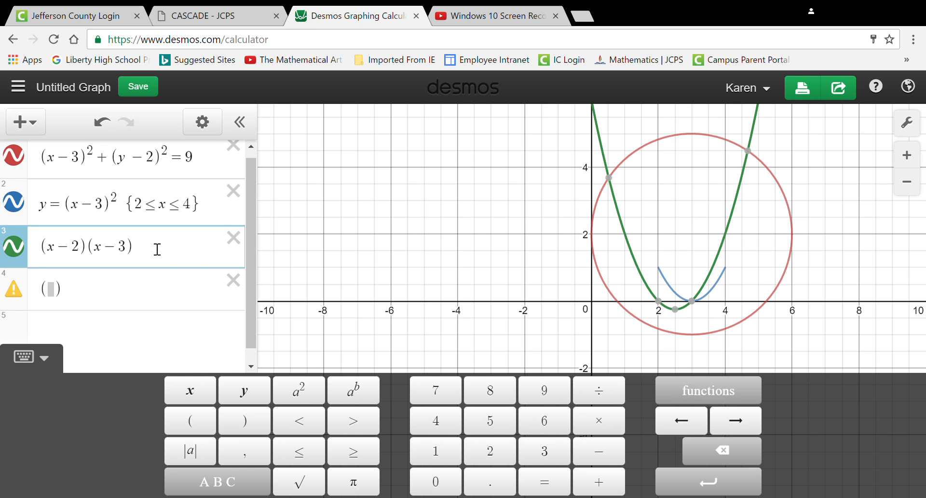
text((x)
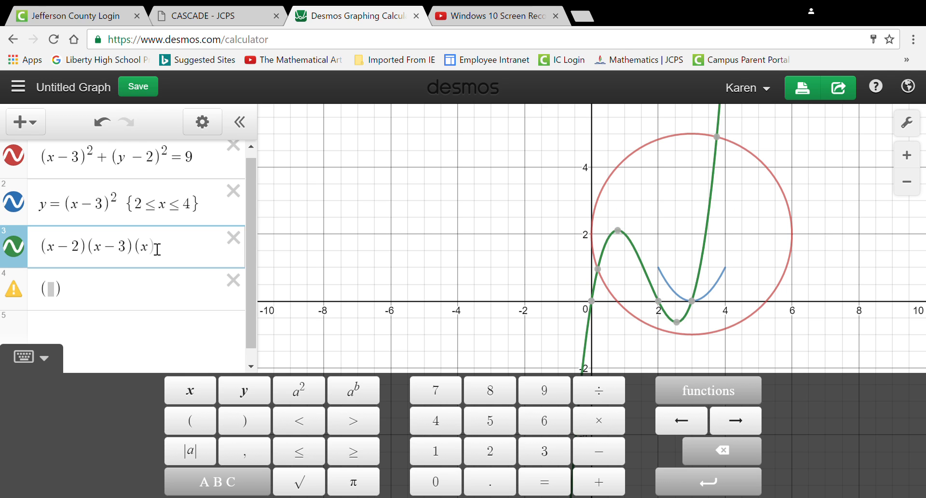
text(+4)
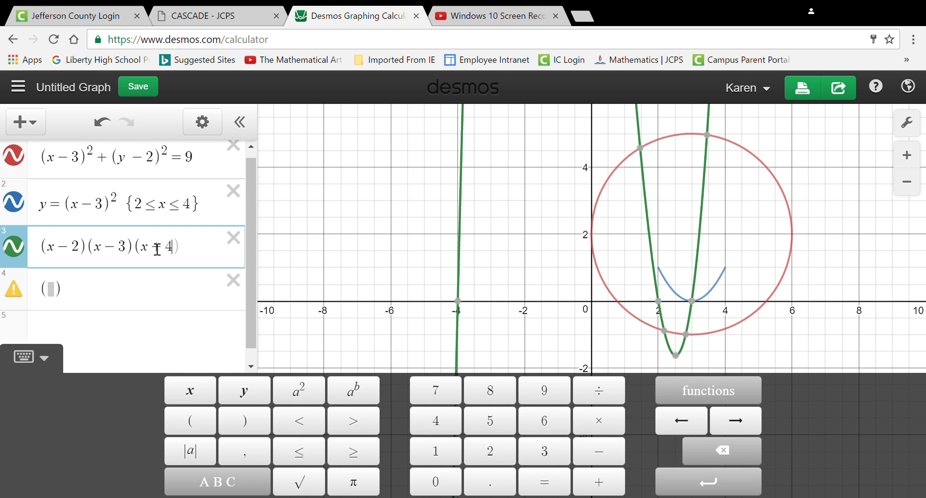
text())
text(()
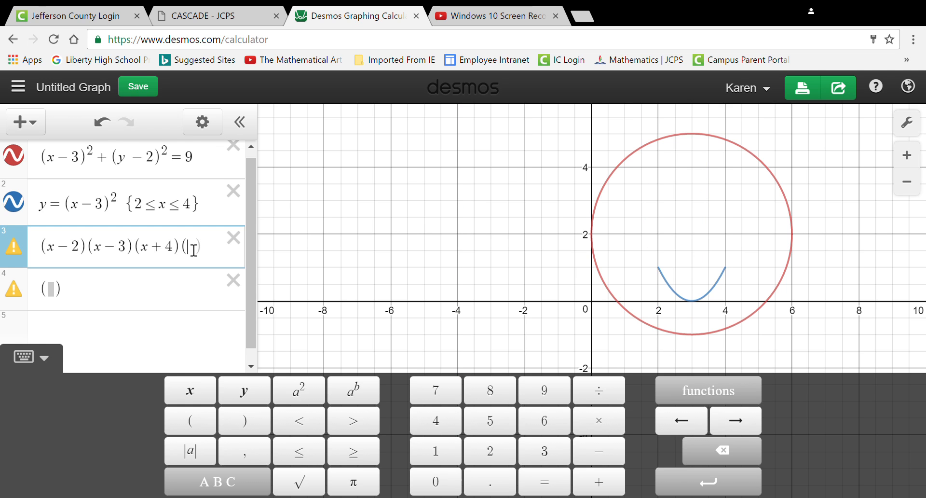
text(x+5)
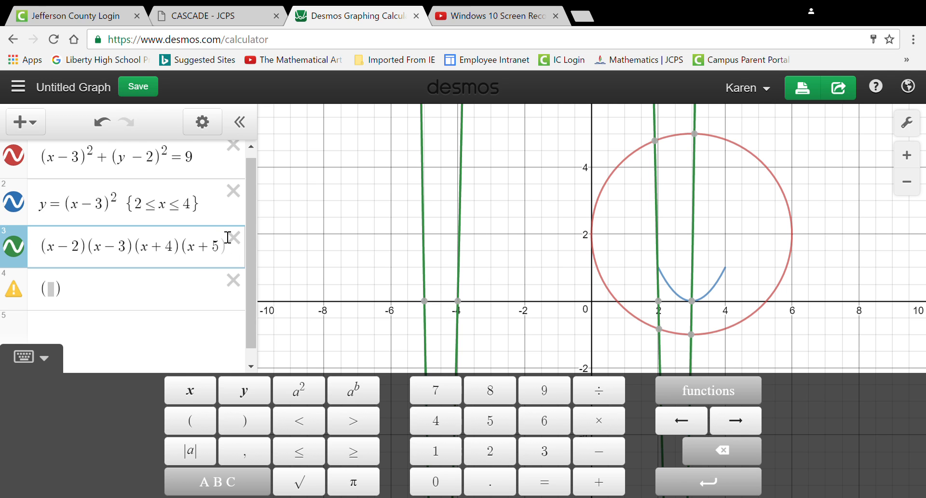
key(BackSpace)
text(1)
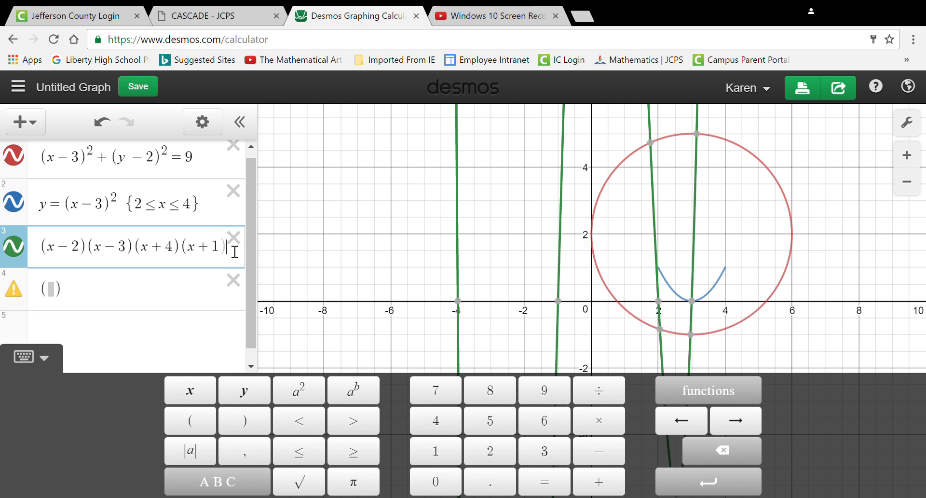
- Replace the factored polynomial in the third line with the trigonometric function sin(x)
drag(235, 252, 49, 252)
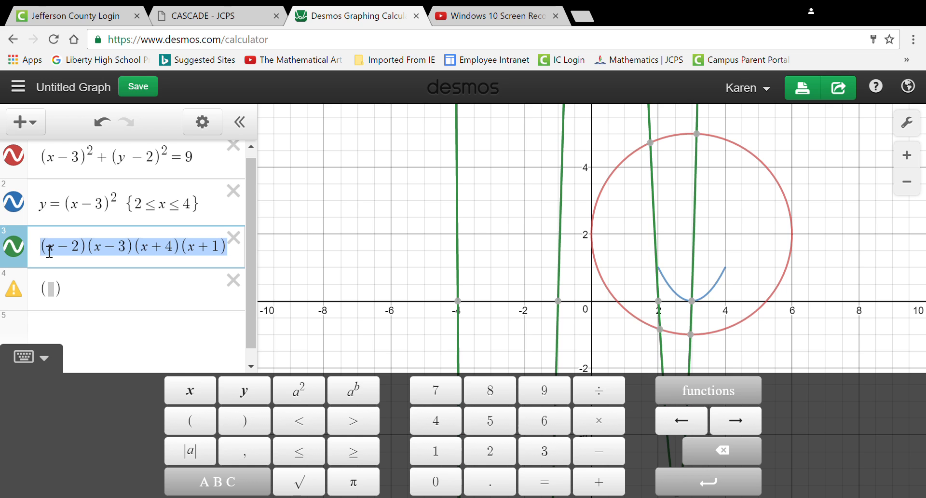
text(s)
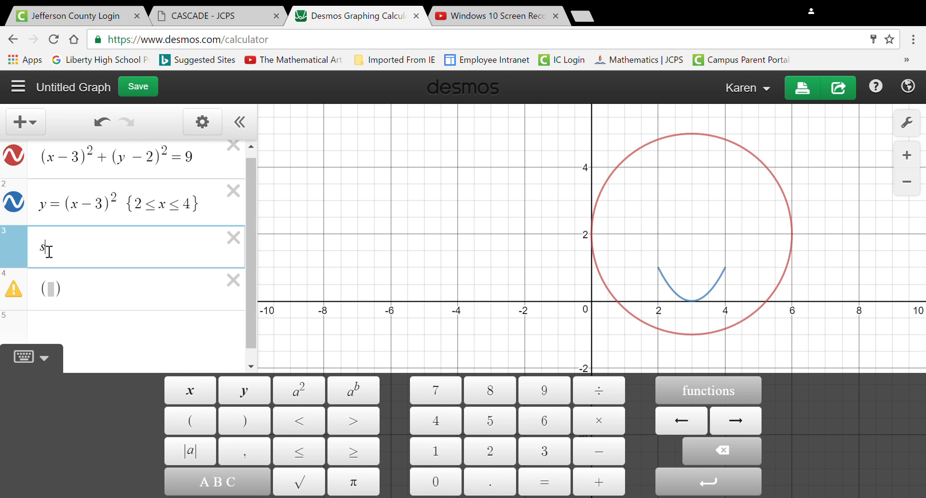
key(BackSpace)
click(727, 398)
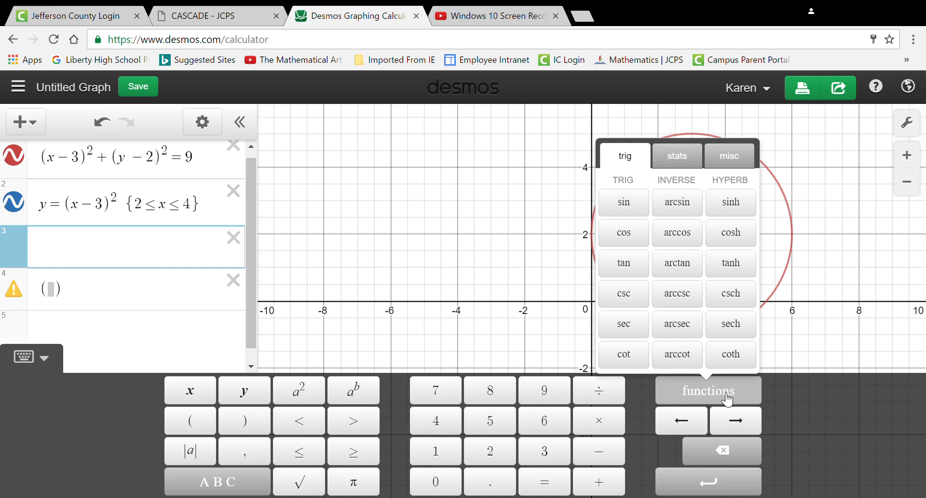
click(623, 203)
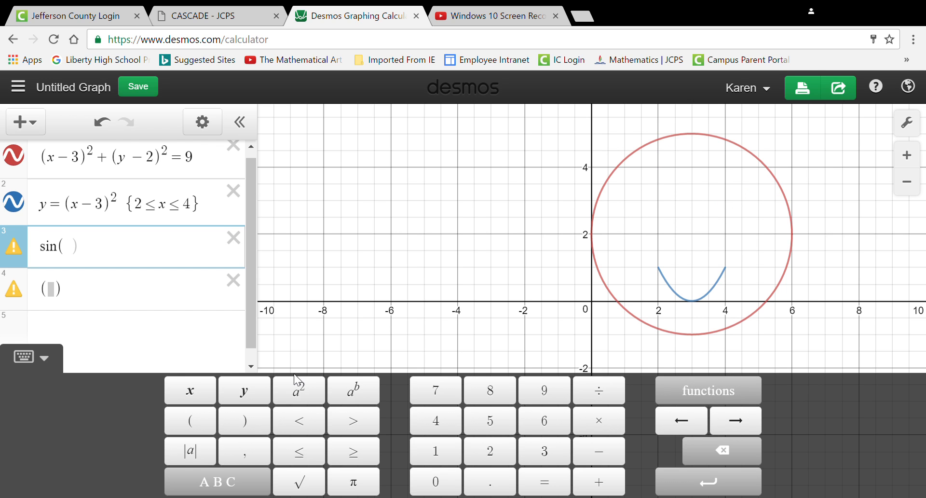
text(x)
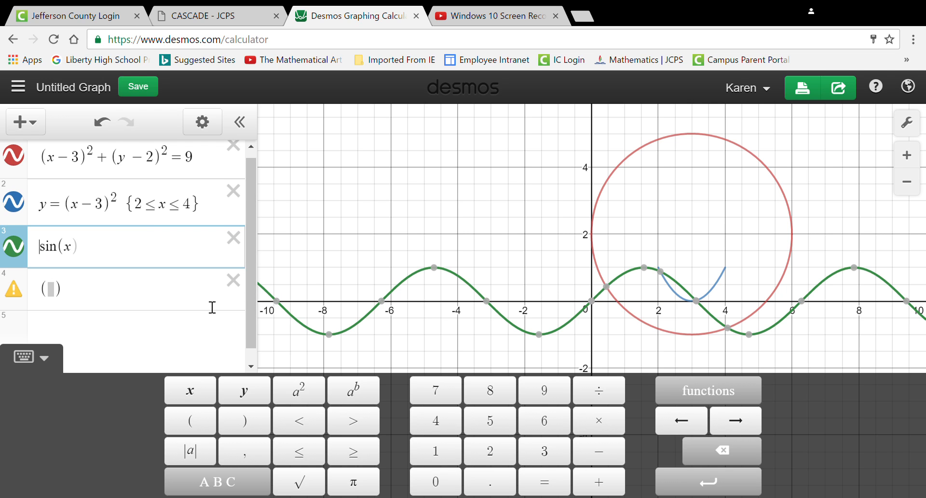
- Try a coefficient of .2 in front of sin(x) and remove it
text(.2)
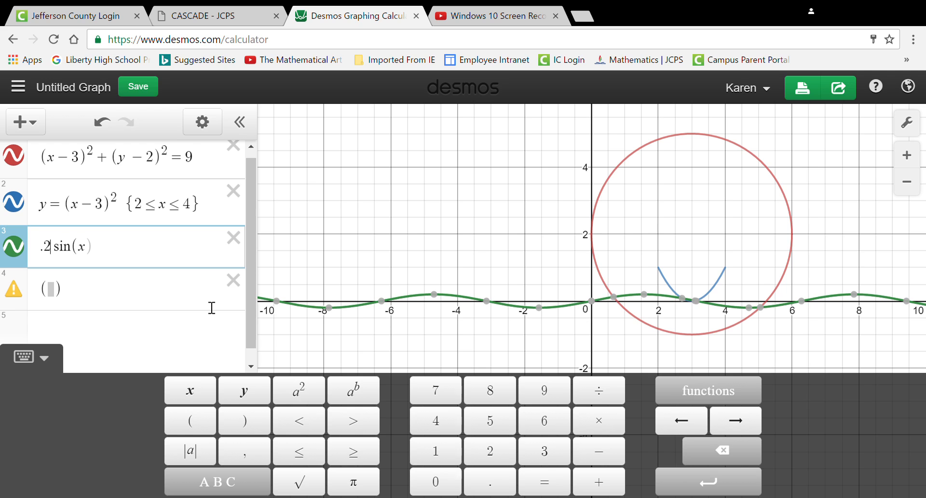
key(BackSpace)
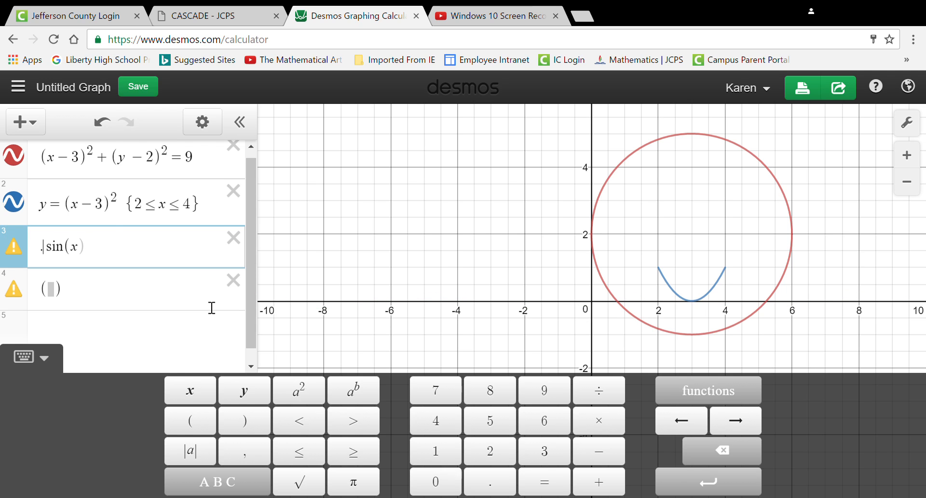
key(BackSpace)
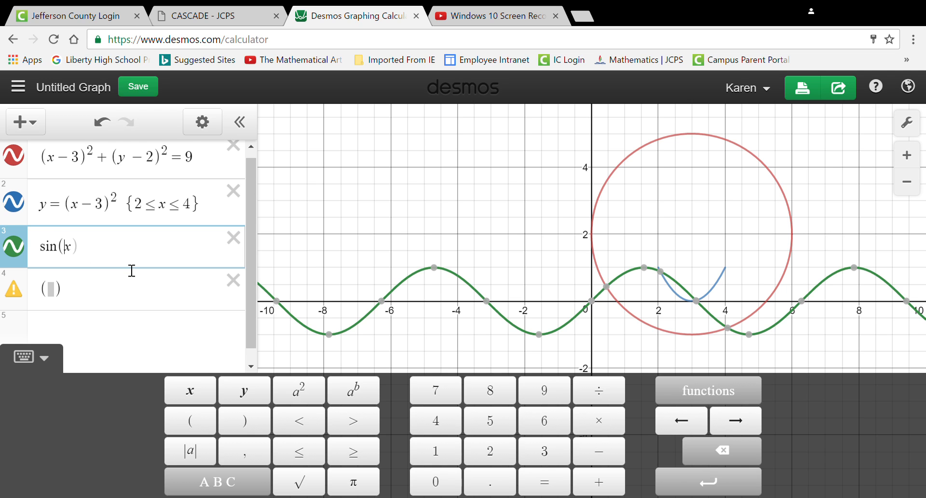
- Change the sine expression to sin(2x), and clear the third line
text(2)
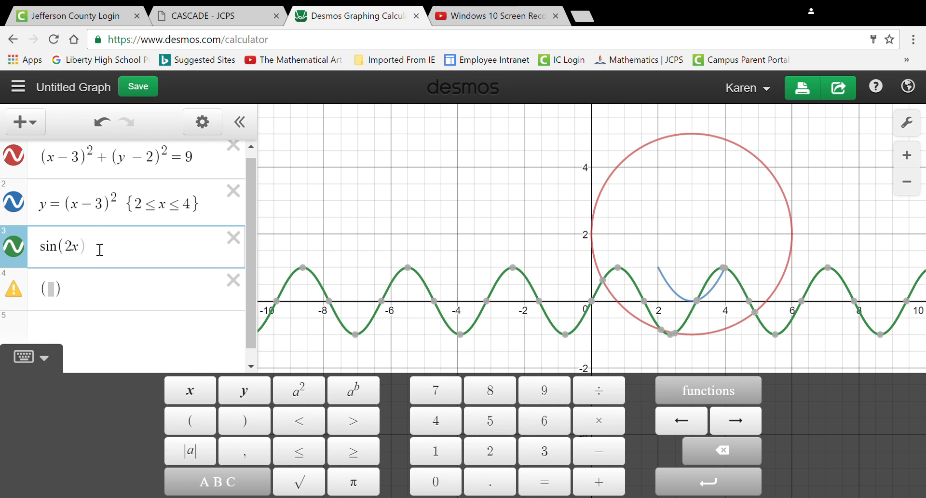
drag(99, 248, 43, 256)
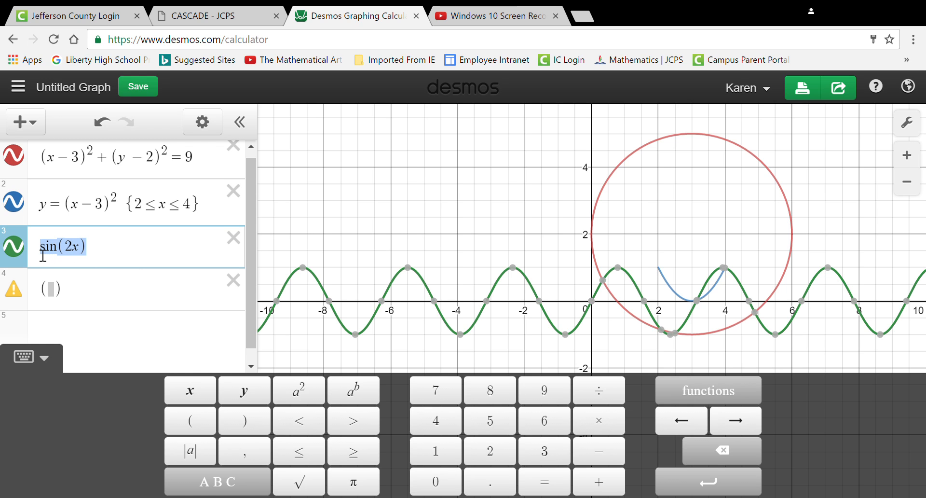
key(BackSpace)
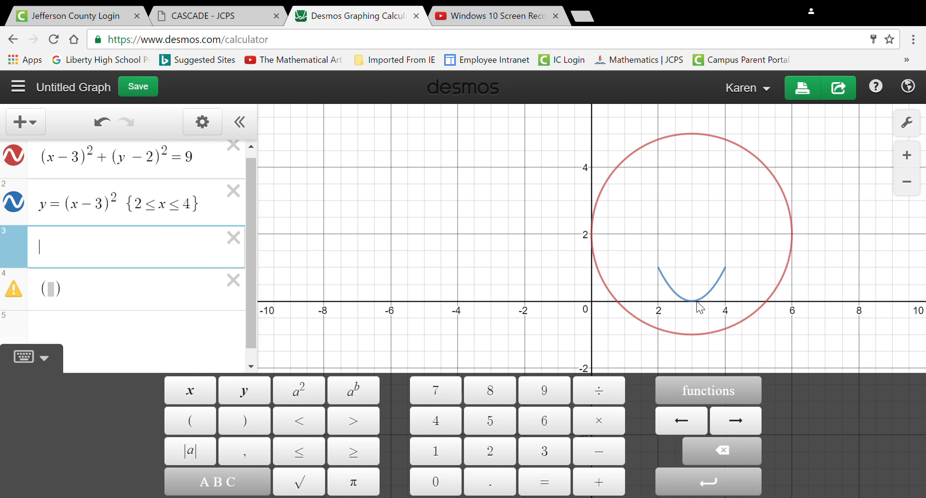
- Change the circle's color from the first expression to orange
click(20, 162)
click(19, 169)
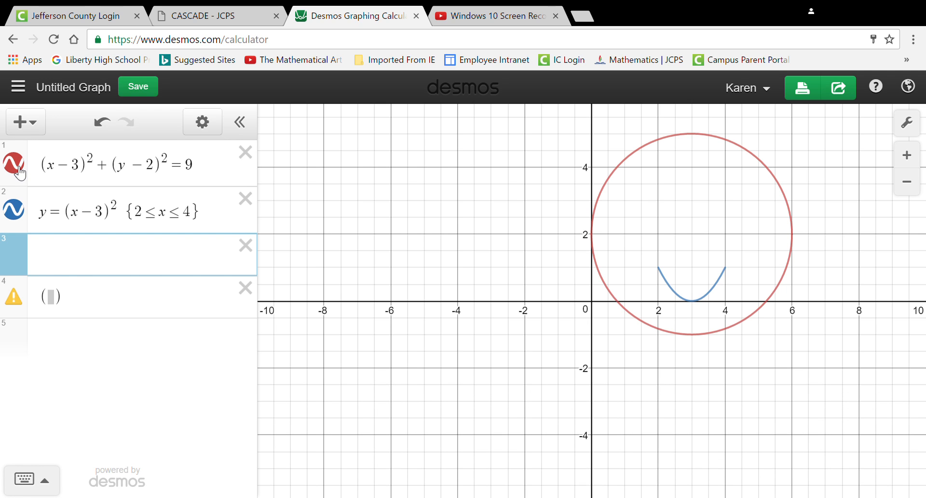
click(20, 168)
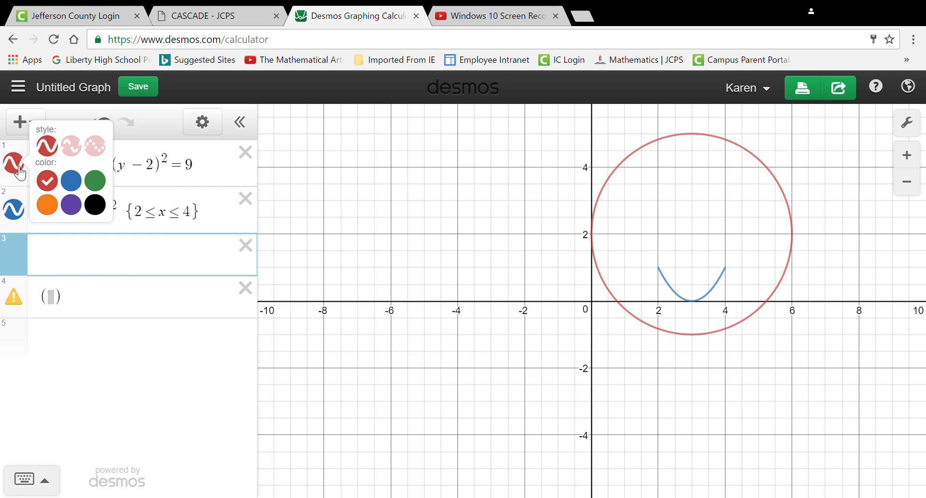
click(49, 207)
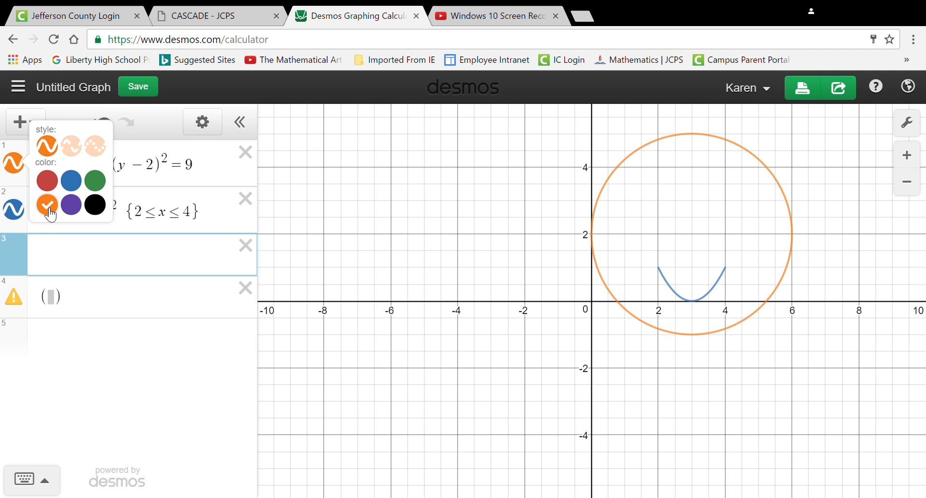
- Change the color of the domain-restricted parabola to black
click(17, 212)
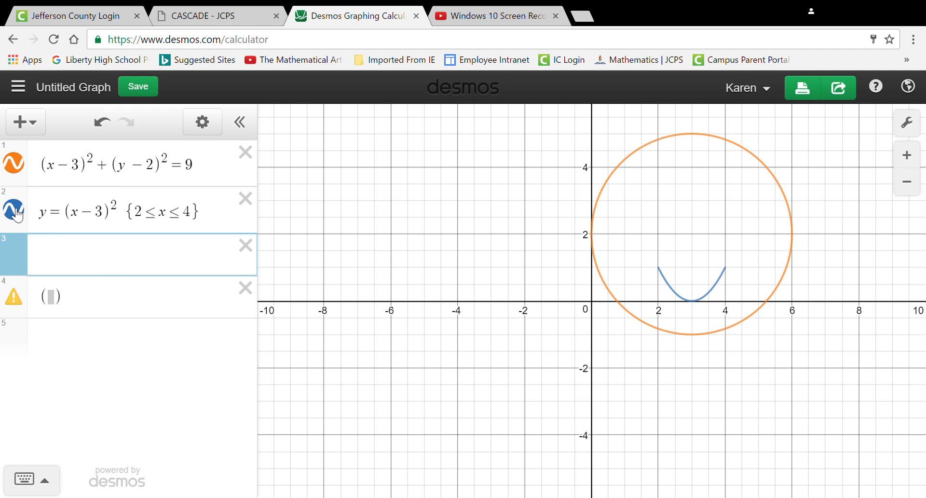
click(17, 212)
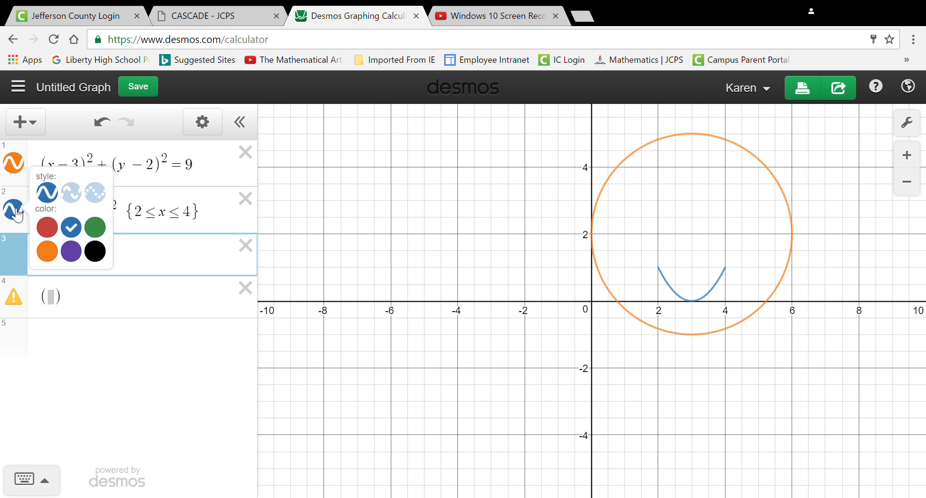
click(96, 251)
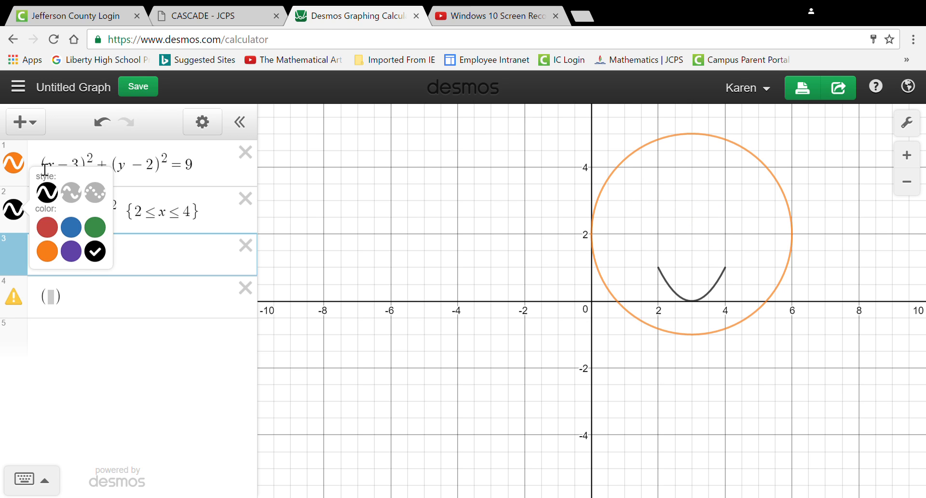
- Hide the circle's graph and show it again
click(14, 164)
click(15, 164)
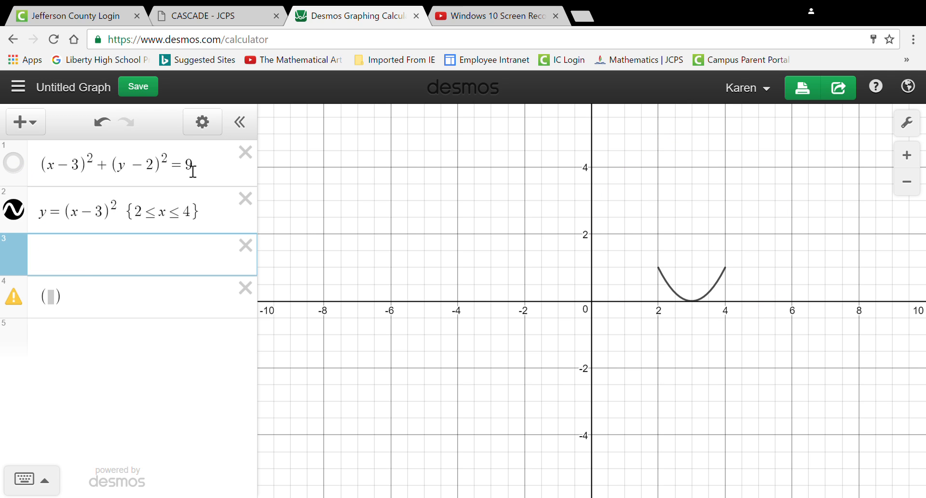
click(14, 163)
- Replace the equals sign in the circle's equation with ≤ to shade its interior
click(189, 169)
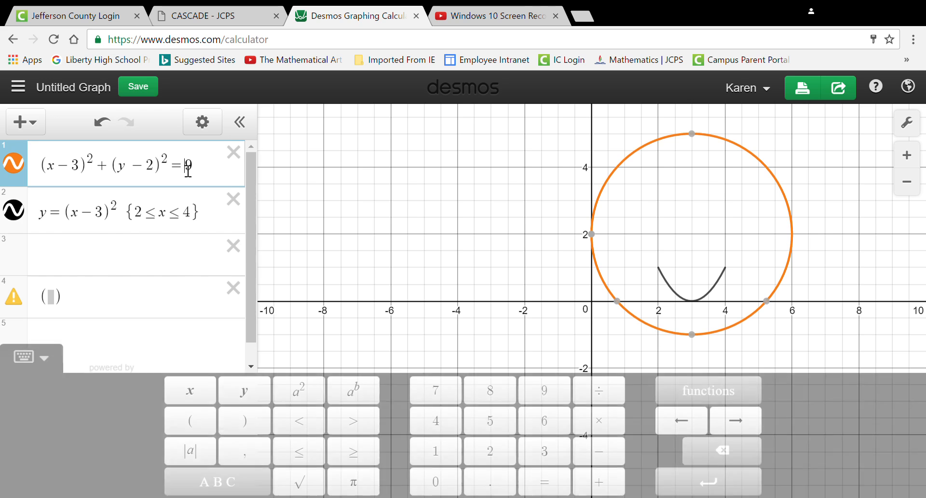
key(BackSpace)
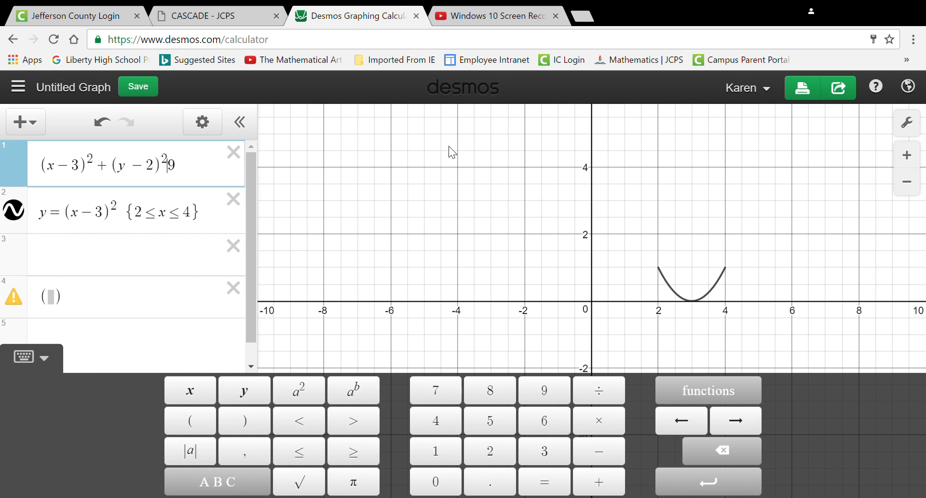
click(301, 453)
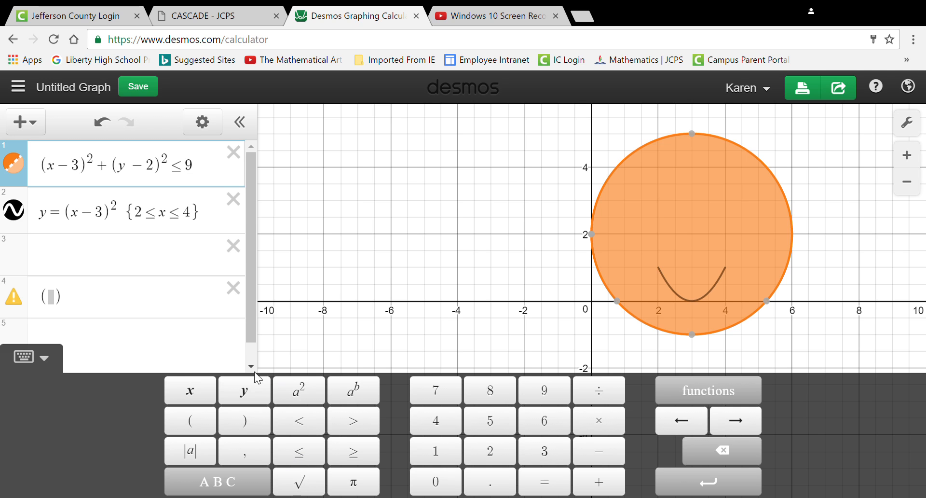
click(416, 286)
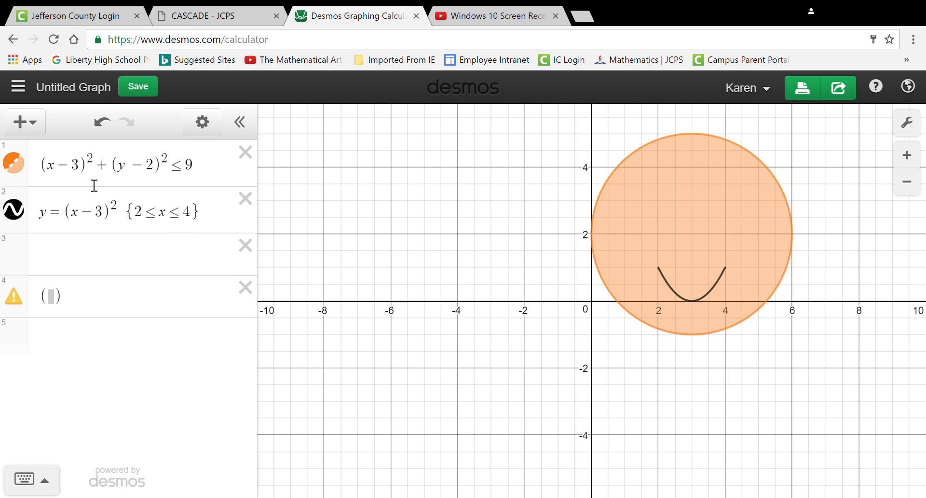
drag(191, 177, 180, 176)
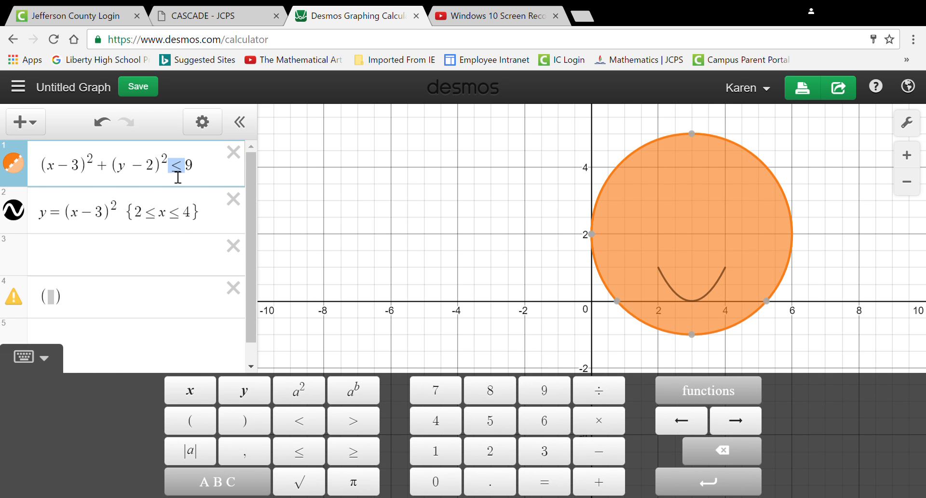
click(335, 227)
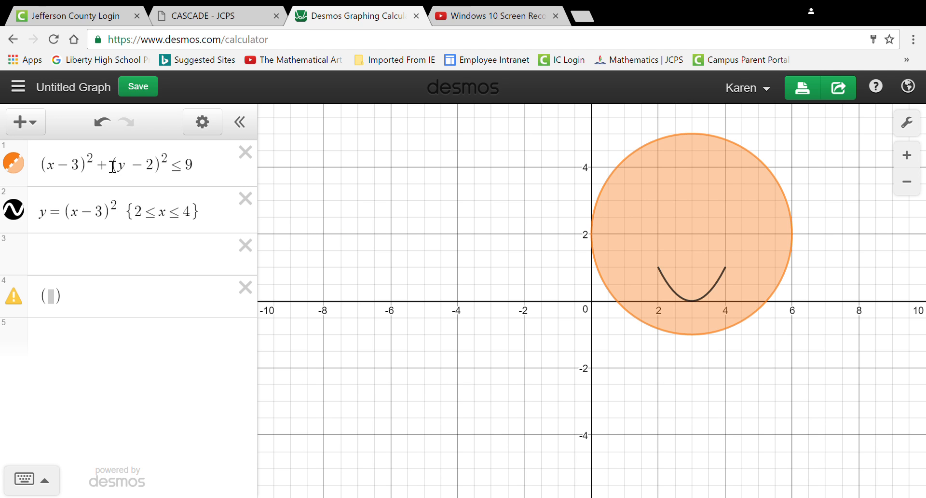
click(37, 123)
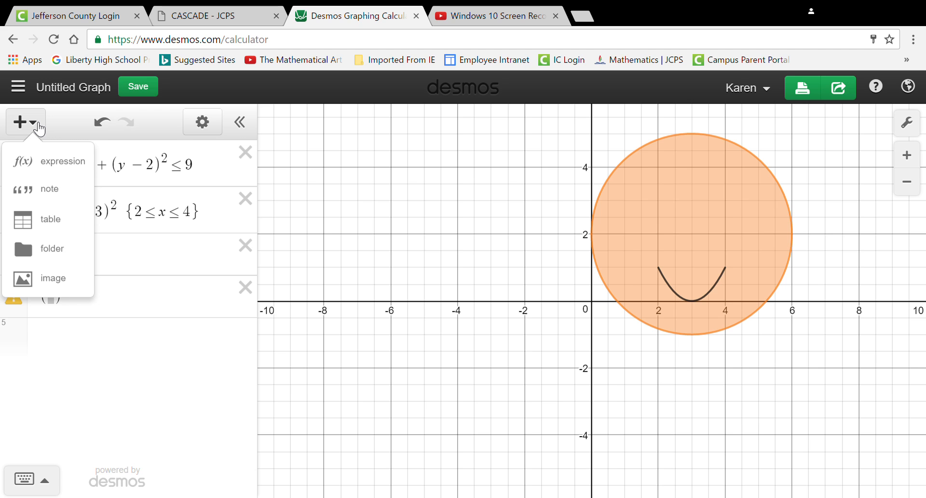
click(40, 128)
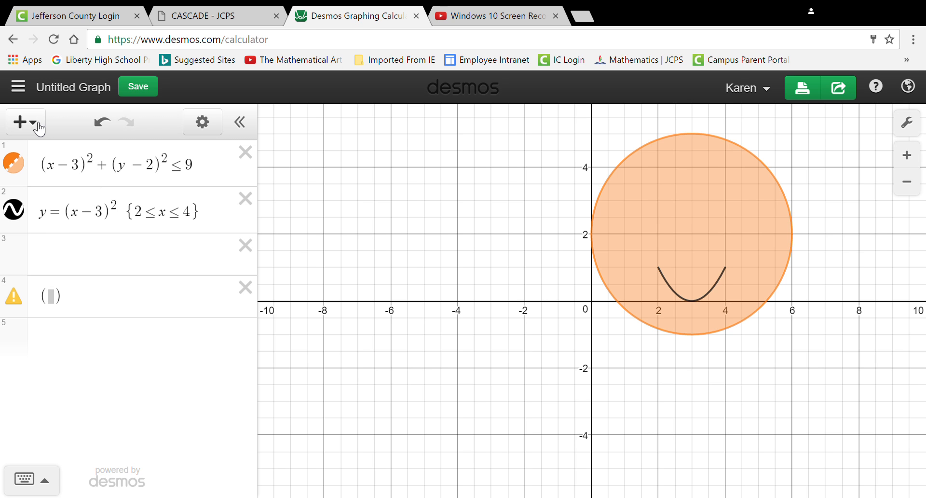
- Open the saved graph "Snowman on the bluff"
click(18, 87)
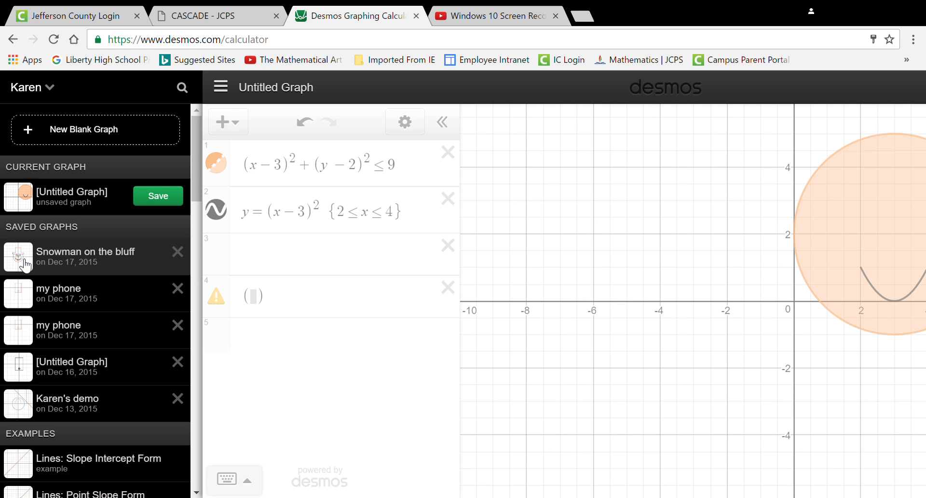
click(26, 265)
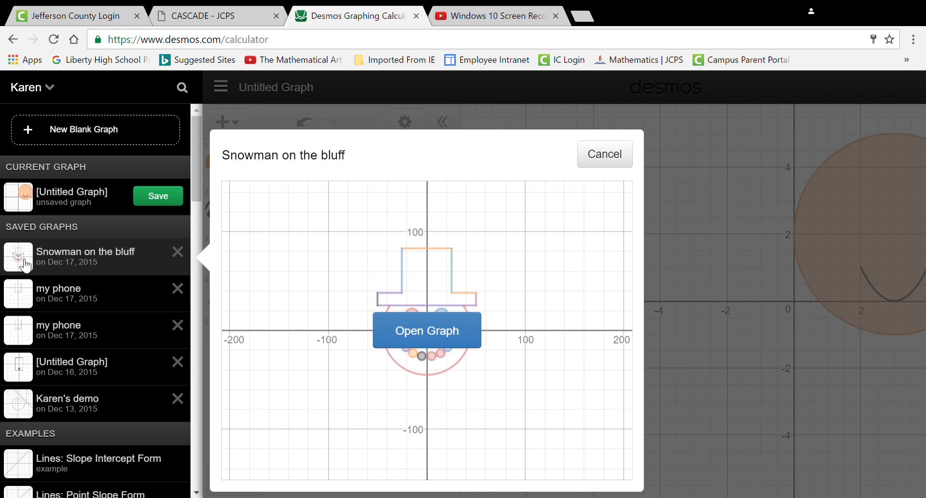
click(430, 327)
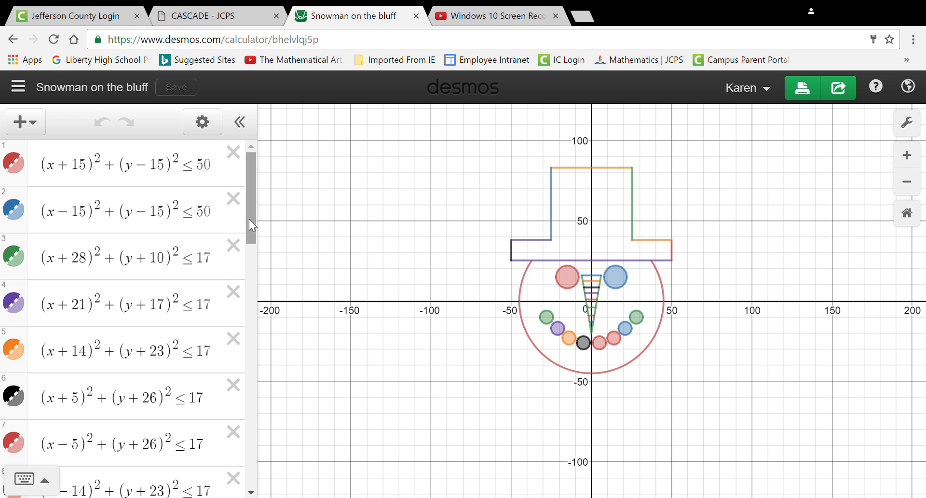
- Look through the snowman's equation list, examining the absolute-value equation on line 20
drag(249, 219, 233, 392)
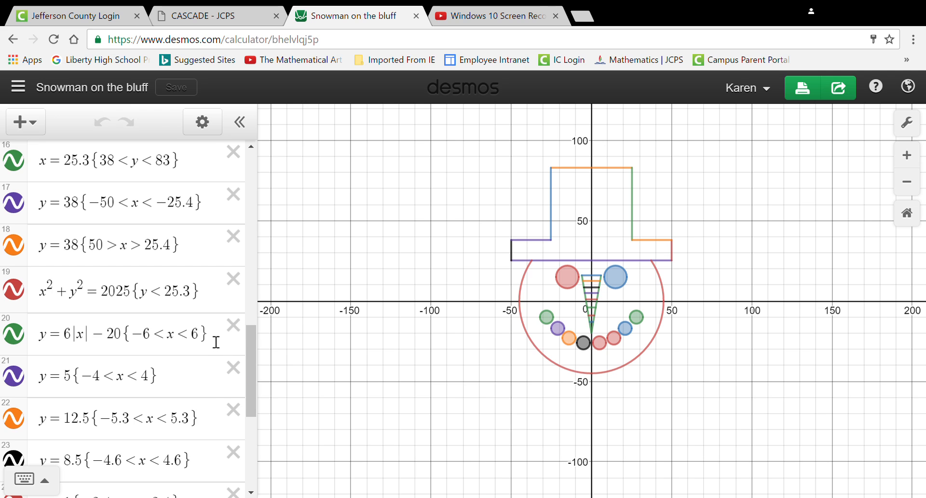
drag(216, 342, 50, 313)
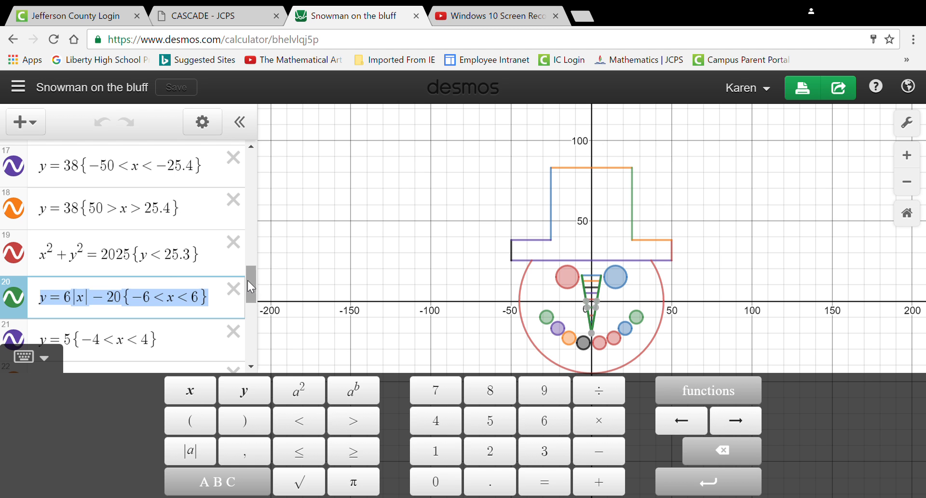
drag(250, 287, 250, 173)
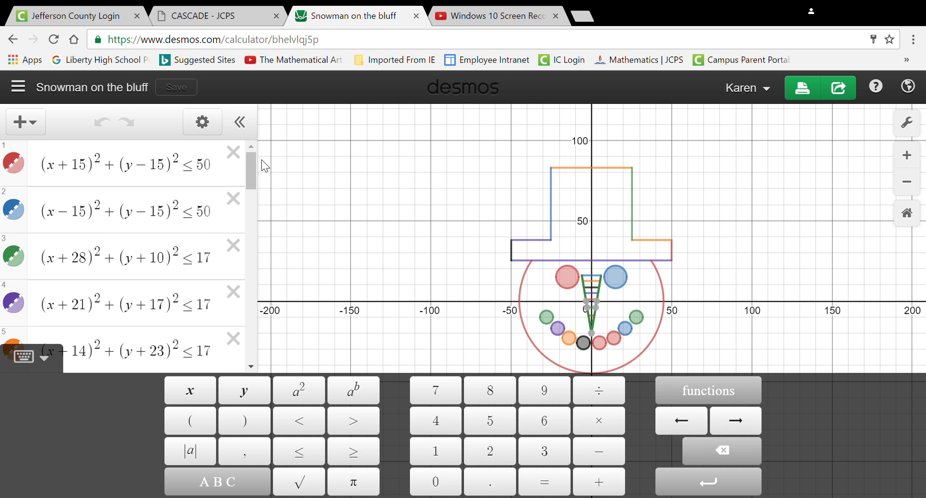
click(322, 187)
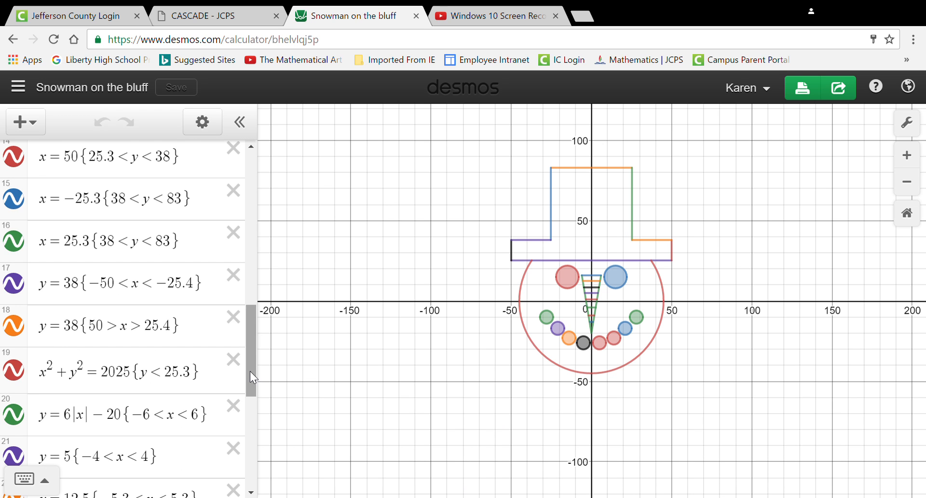
drag(250, 372, 271, 173)
- Examine the domain restrictions of the horizontal-line equations on lines 25 and 26, and return to the start of the list
drag(251, 203, 225, 469)
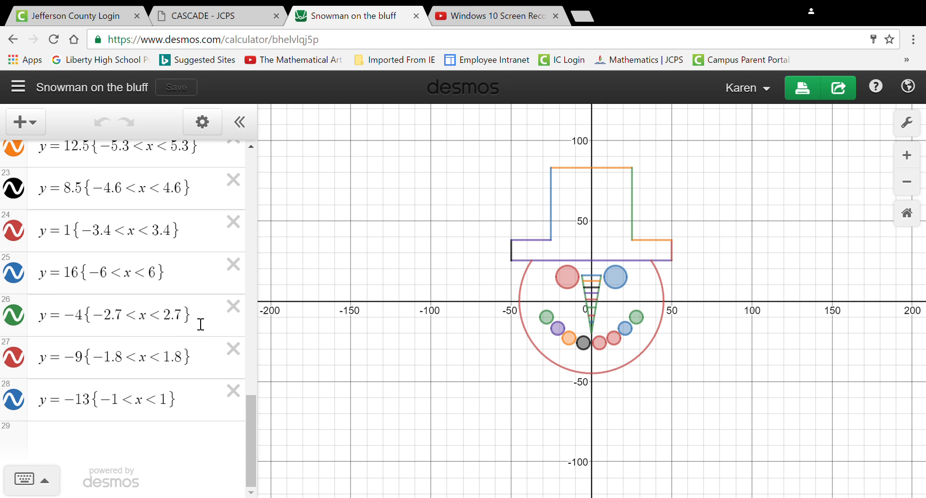
drag(203, 323, 124, 306)
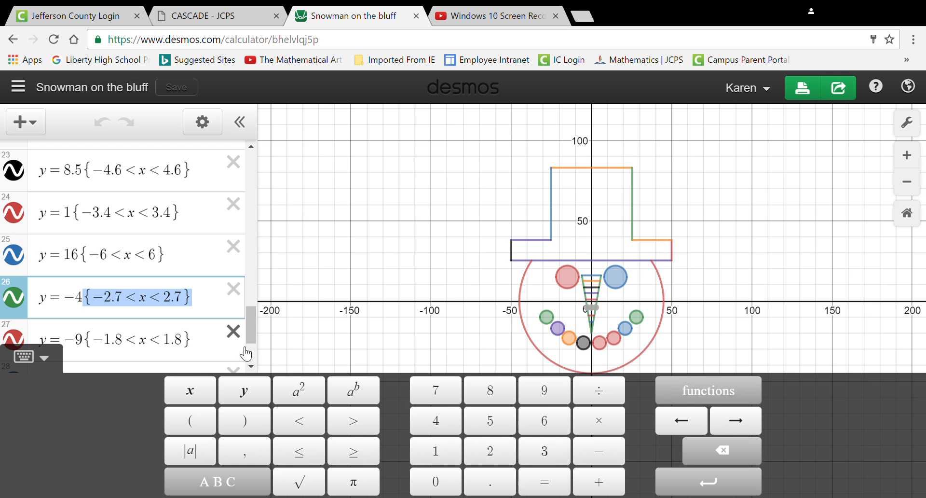
click(186, 256)
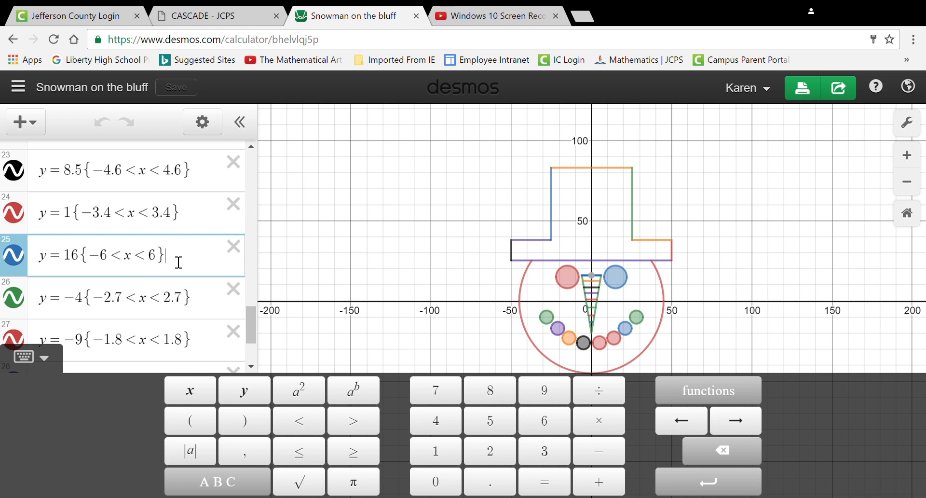
drag(179, 262, 103, 262)
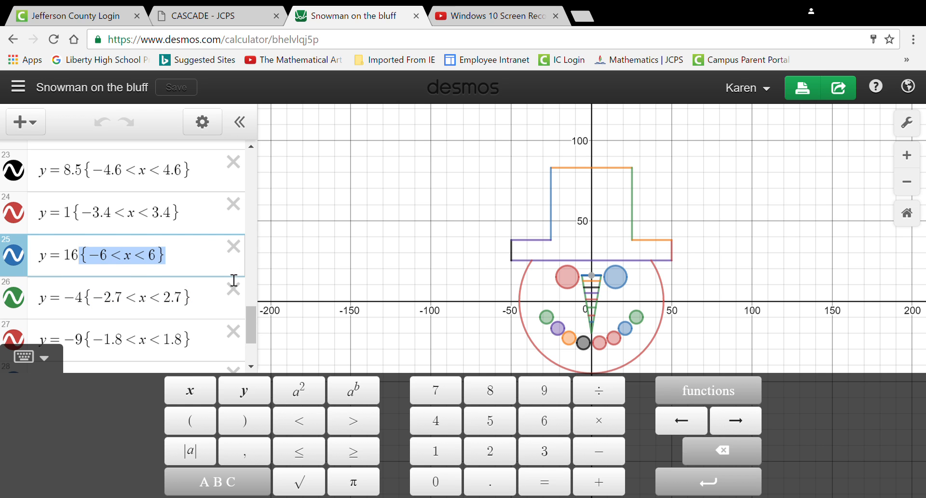
click(294, 253)
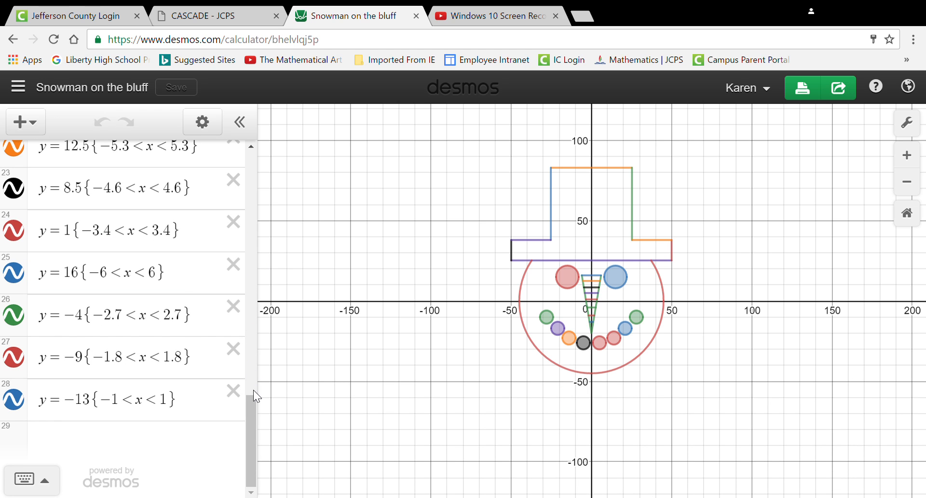
drag(256, 383, 251, 166)
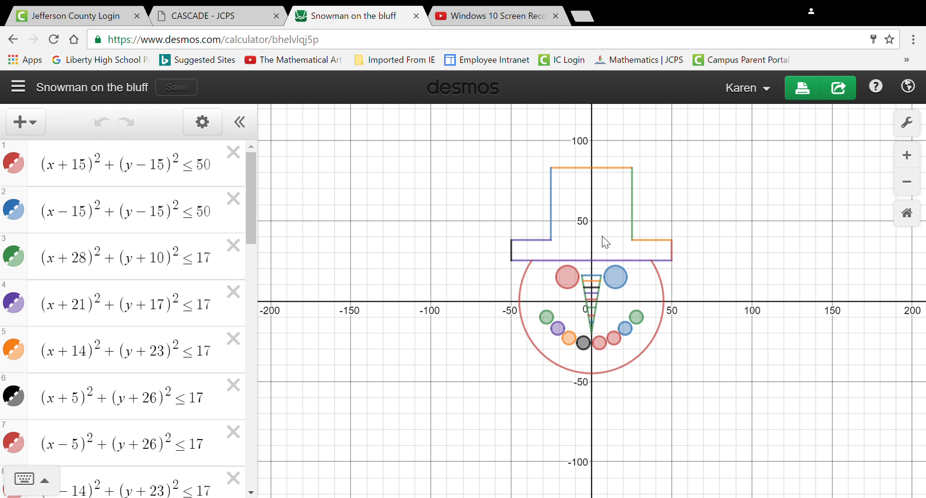
- Try 51 as the limit of the second circle inequality, set it back to 50, and save the graph
click(210, 221)
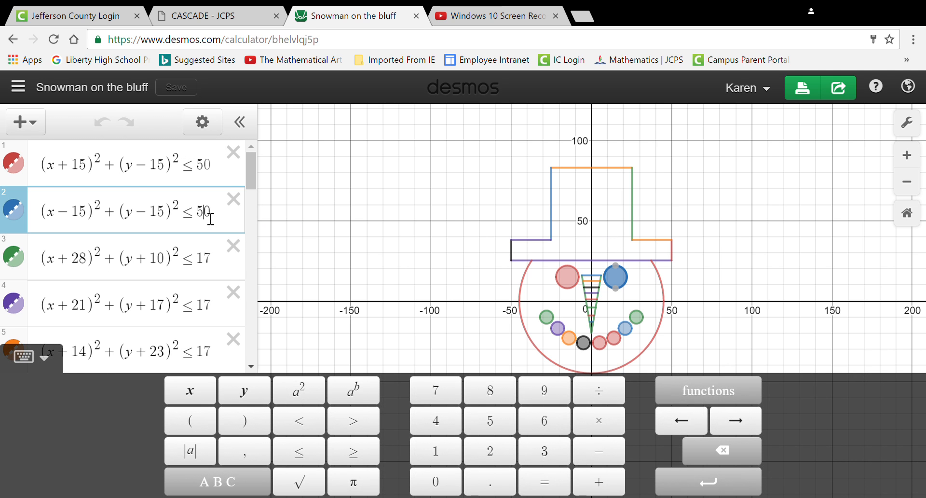
key(BackSpace)
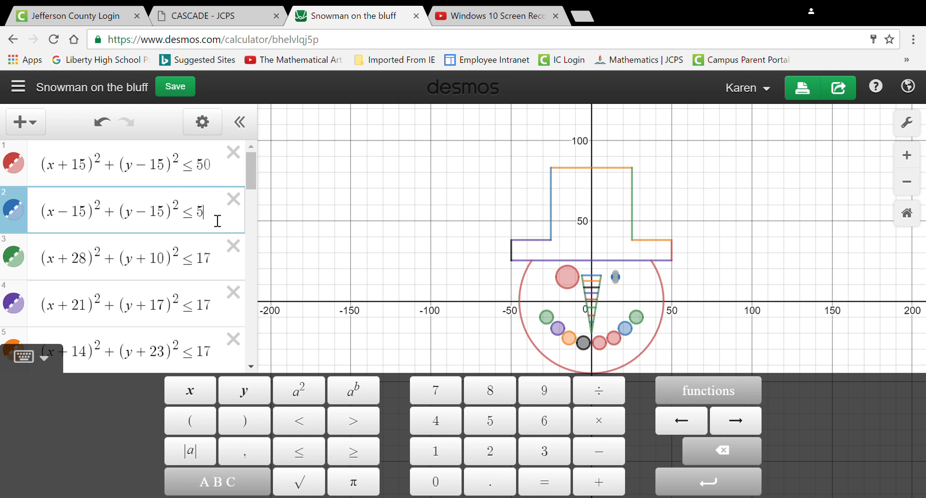
text(1)
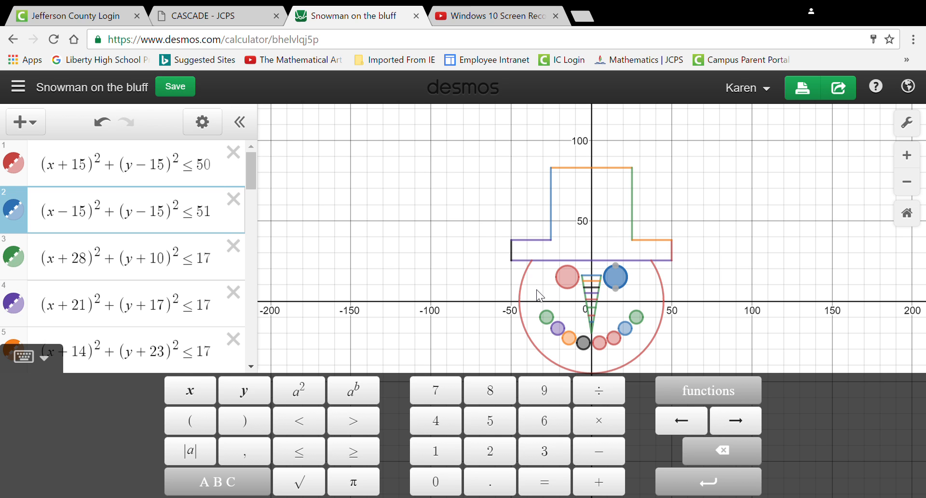
key(BackSpace)
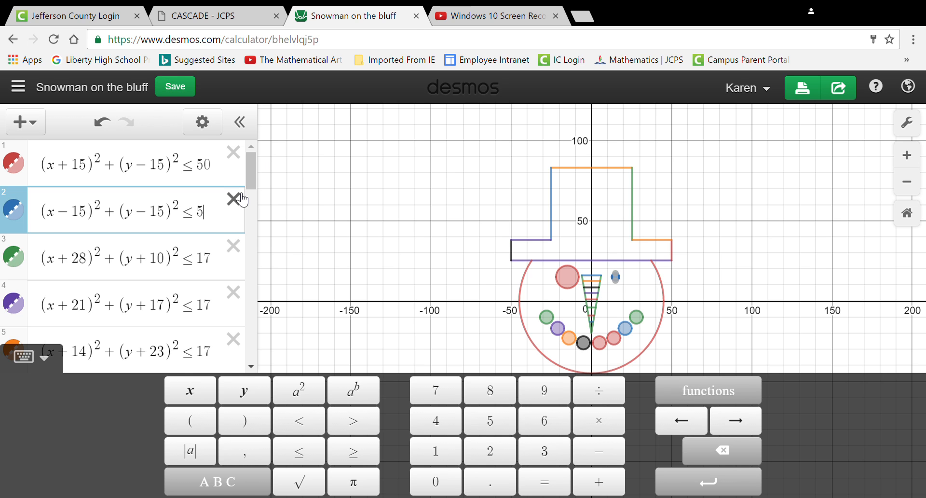
text(0)
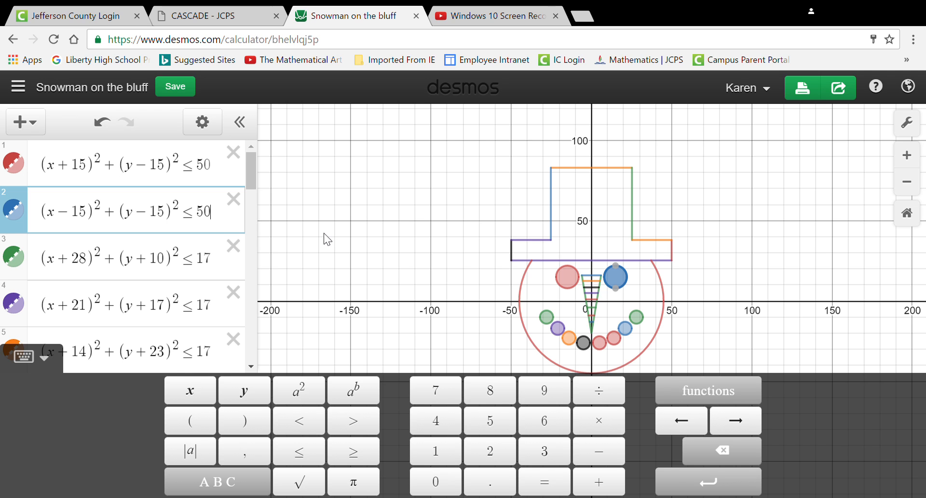
click(174, 86)
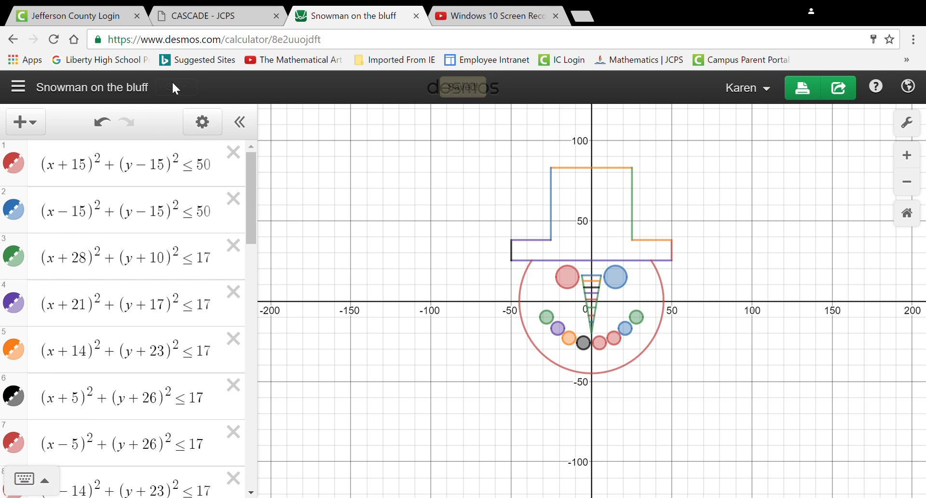